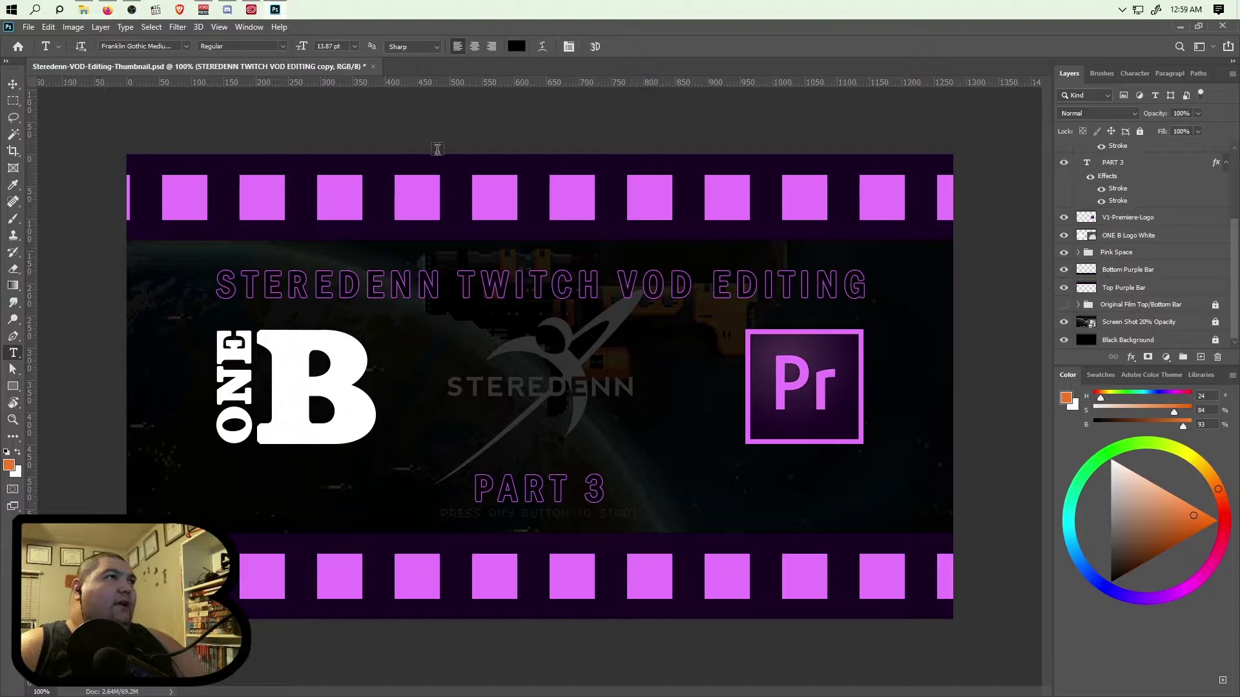
# Replace "STEREDENN TWITCH VOD" in the upper title with "STAY AT HOME MEME VIDEO" and widen its text box
pyautogui.click(506, 290)
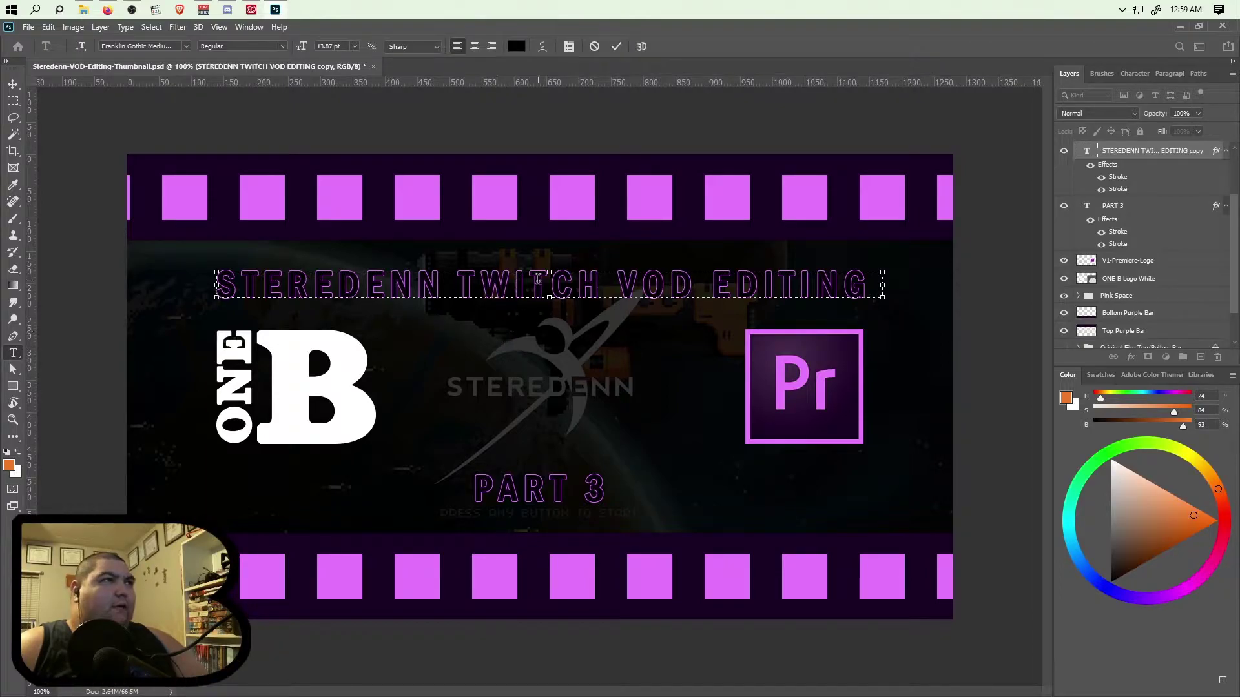
pyautogui.moveTo(870, 285); pyautogui.dragTo(225, 298)
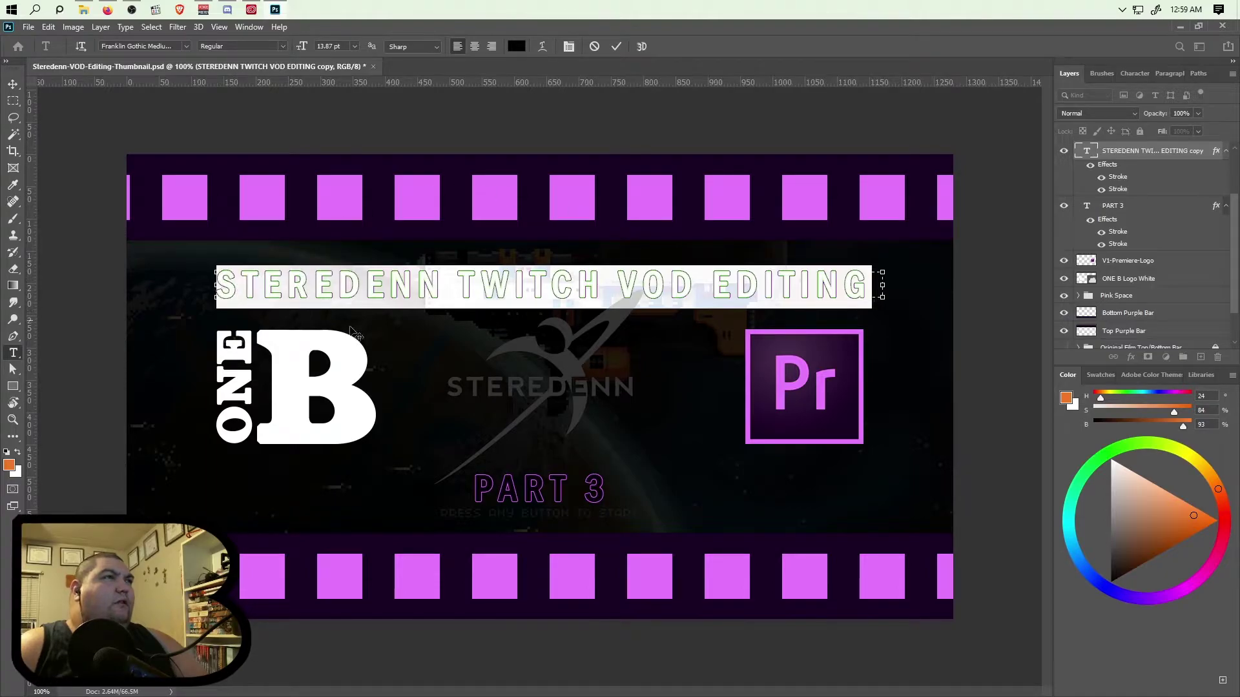
pyautogui.click(417, 288)
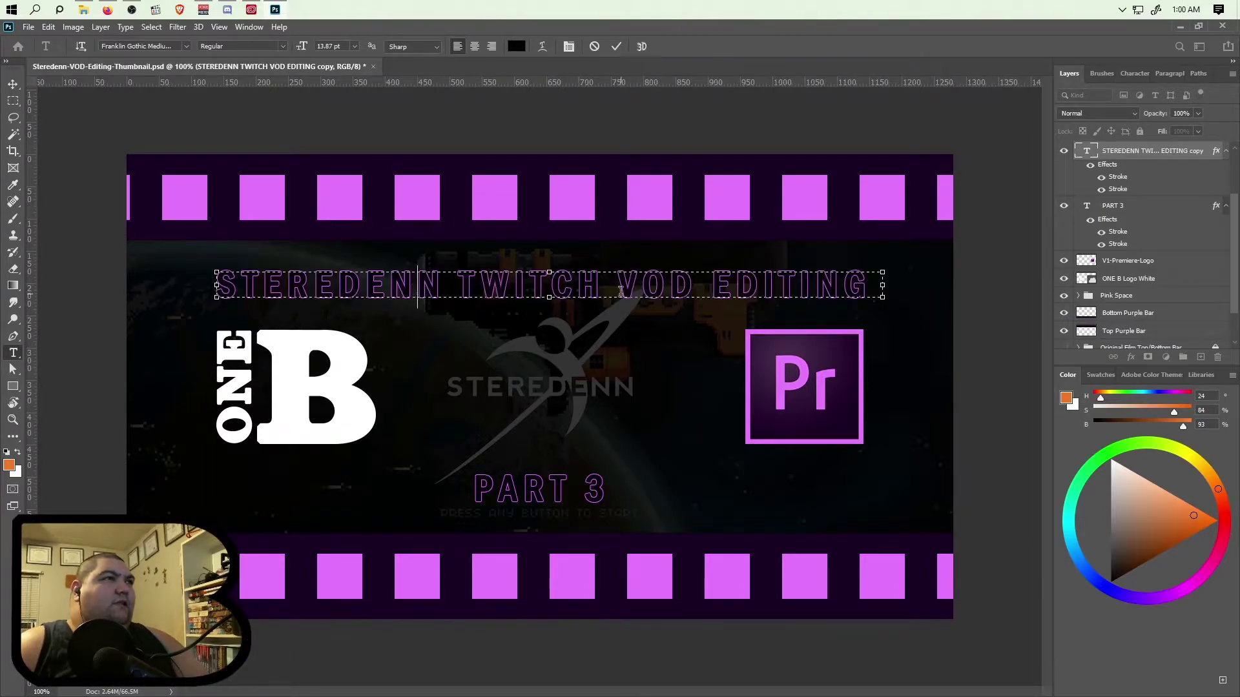
pyautogui.moveTo(699, 291); pyautogui.dragTo(197, 291)
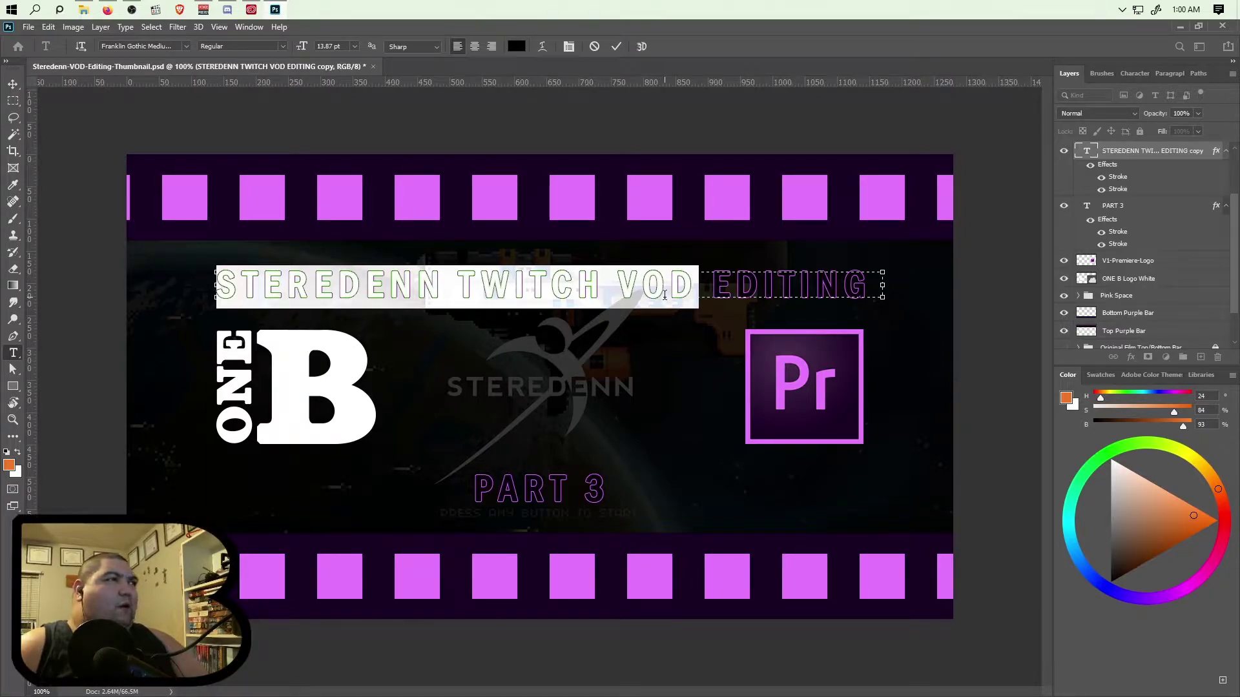
pyautogui.write('STAY AT HOME ')
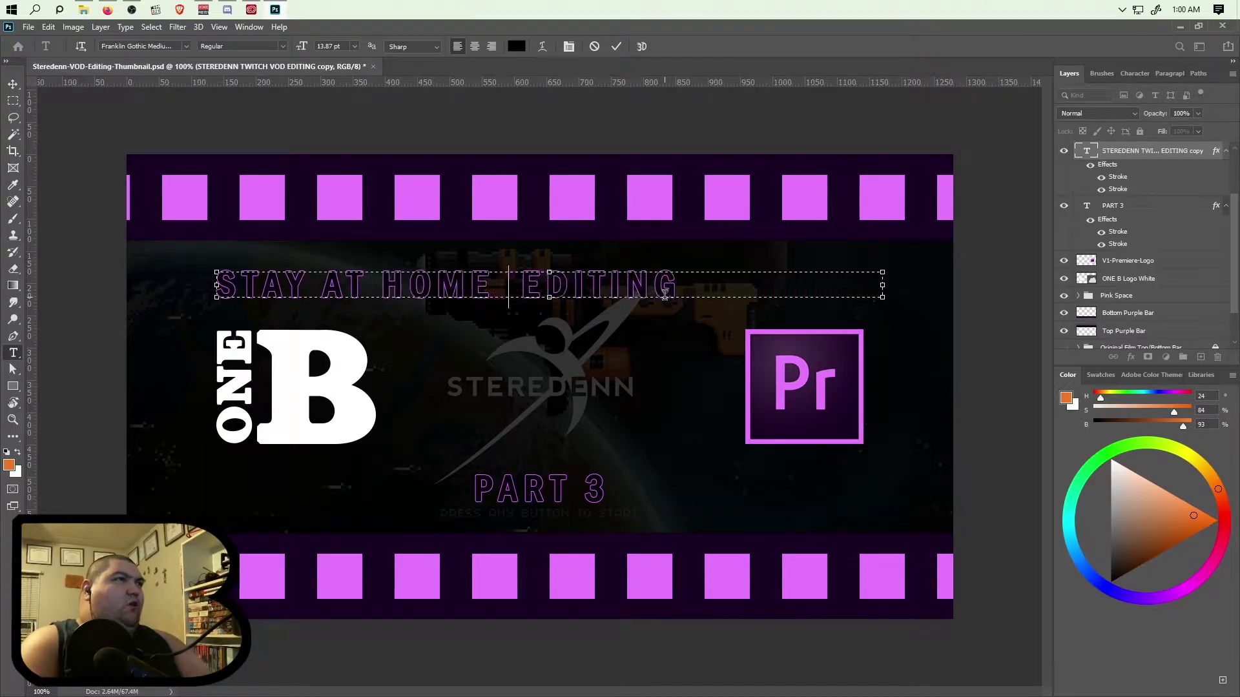
pyautogui.write('MEME ')
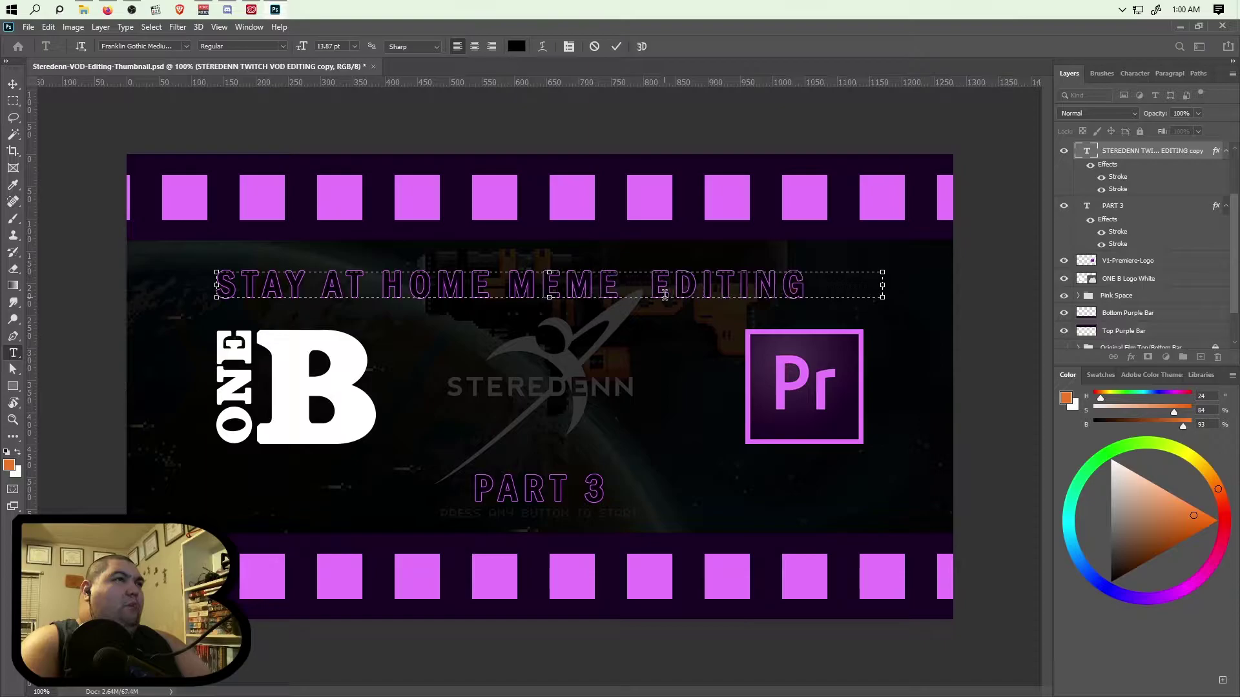
pyautogui.write('VIDEO')
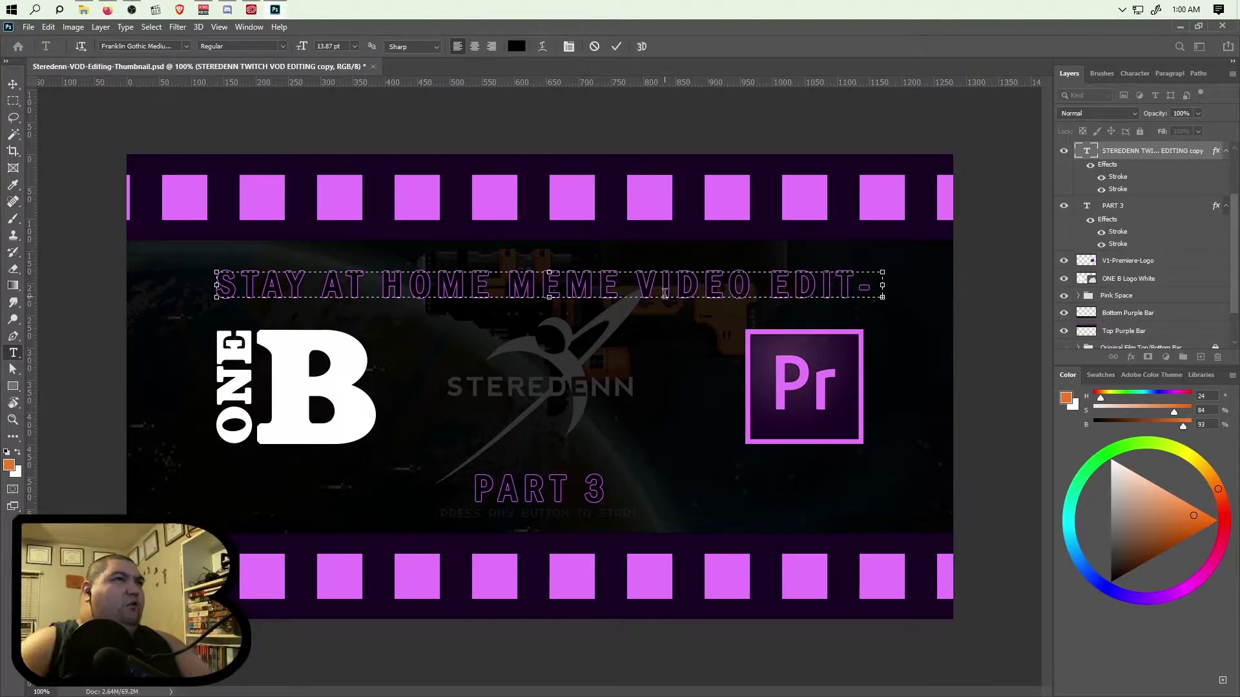
pyautogui.moveTo(216, 285); pyautogui.dragTo(198, 284)
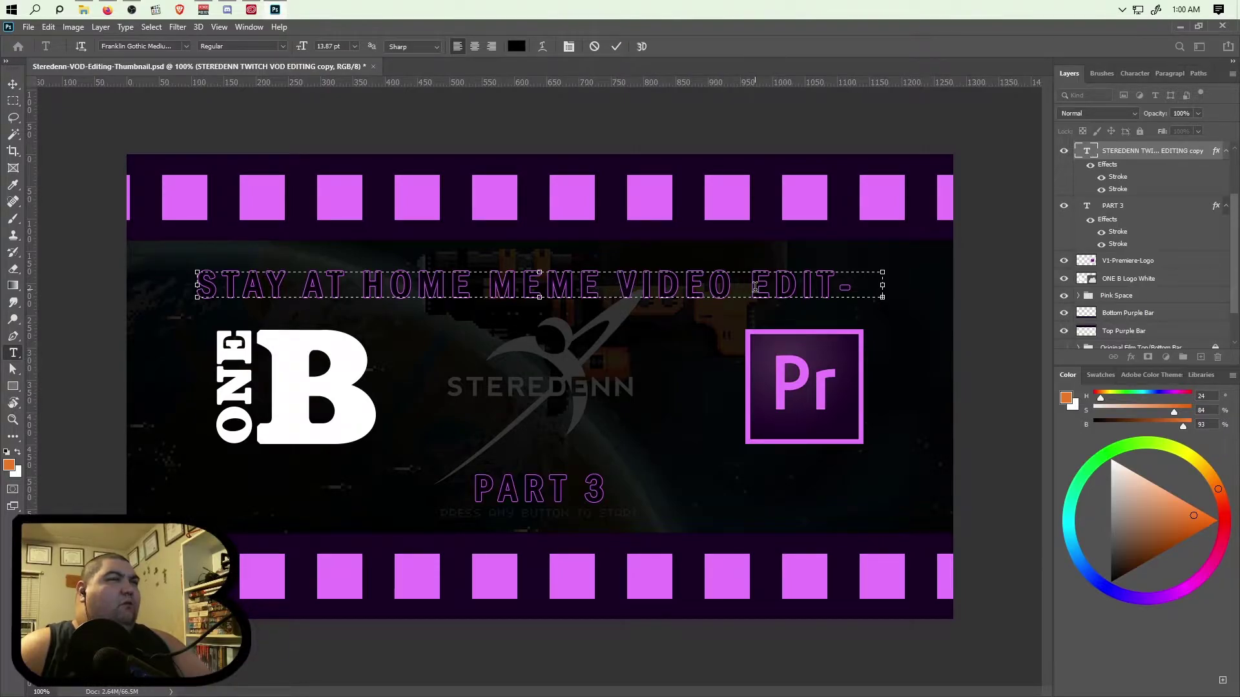
# Replace the words after "STAY AT HOME MEME" in the upper title with "THUMBNAIL"
pyautogui.moveTo(641, 284); pyautogui.dragTo(619, 284)
pyautogui.click(617, 285)
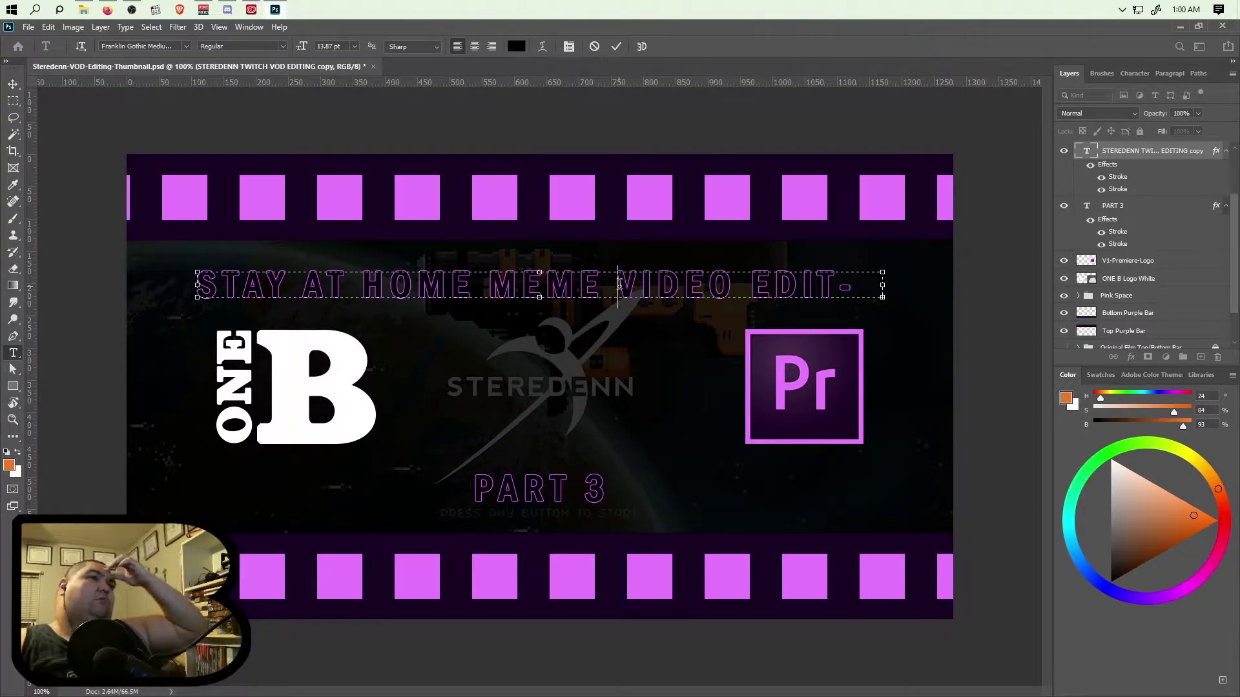
pyautogui.moveTo(620, 282); pyautogui.dragTo(902, 281)
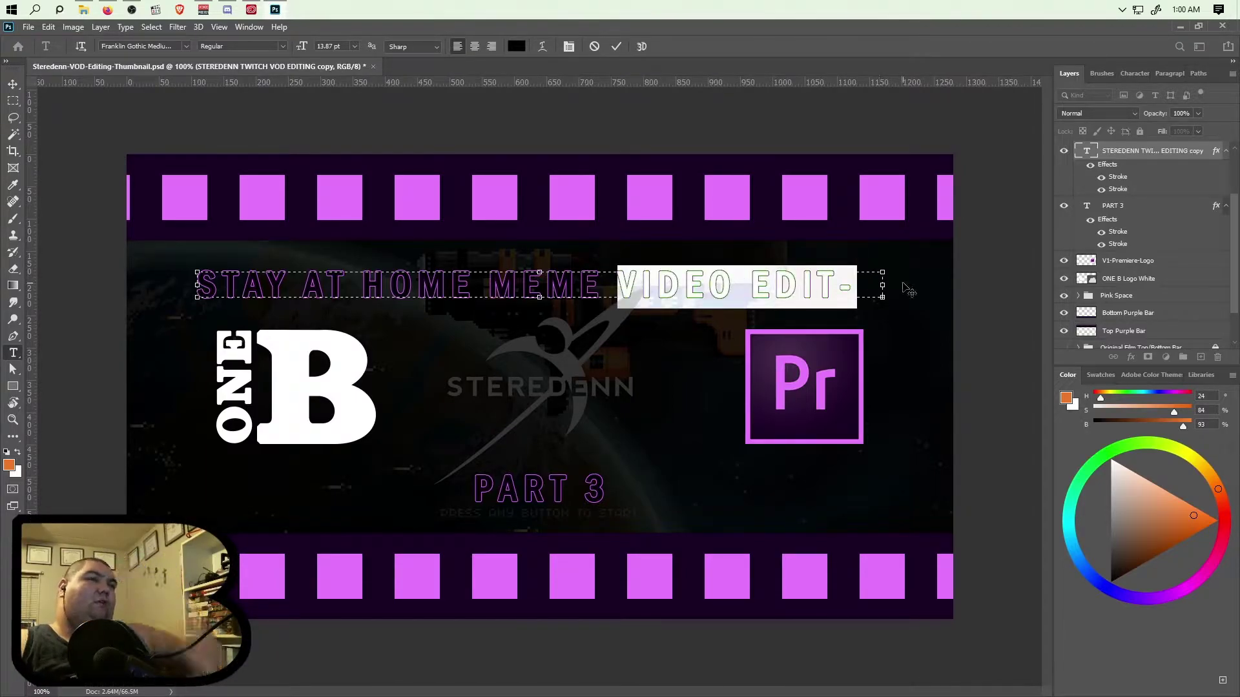
pyautogui.write('ING')
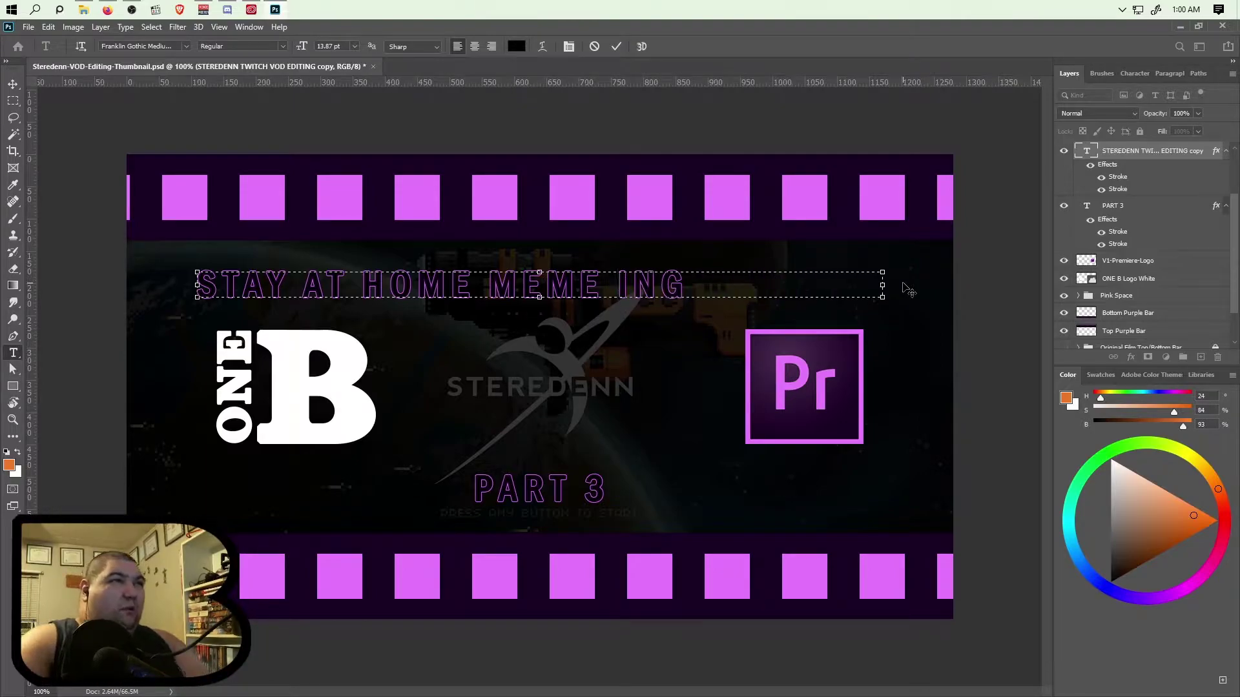
pyautogui.press('BackSpace')
pyautogui.press('BackSpace')
pyautogui.press('BackSpace')
pyautogui.write('THUMBNAIL')
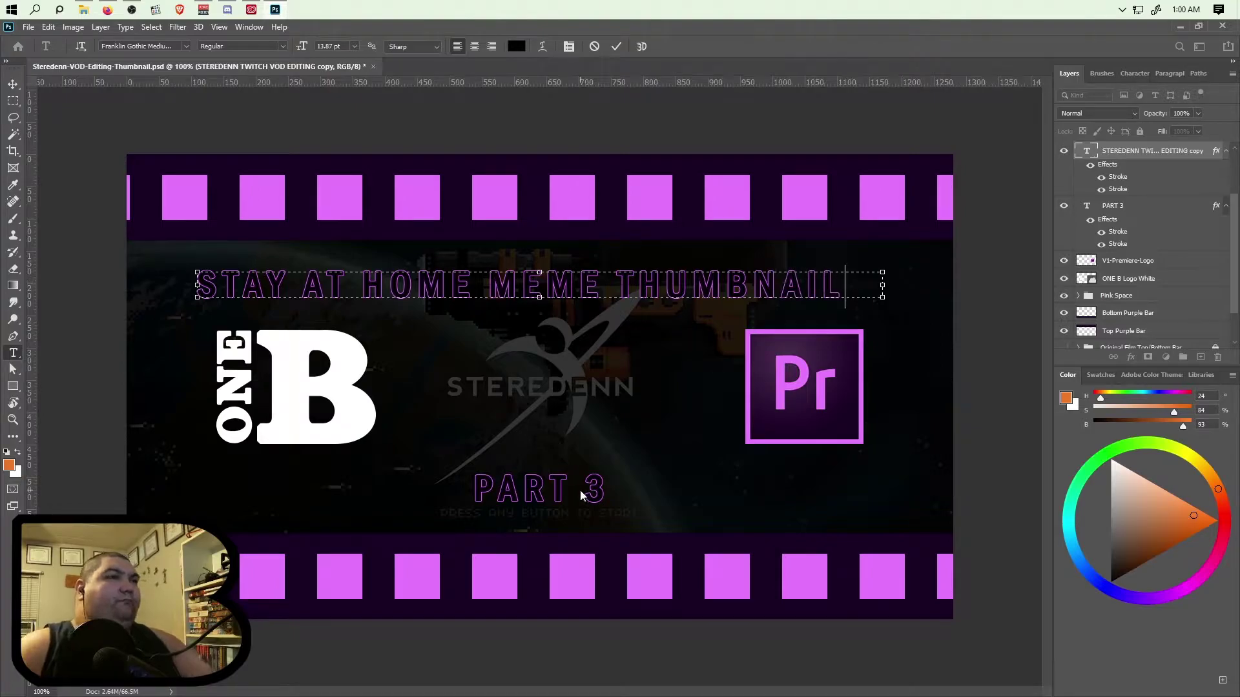
# Change the "PART 3" text to "VIDEO EDITING" and fit its text box to the words
pyautogui.click(601, 489)
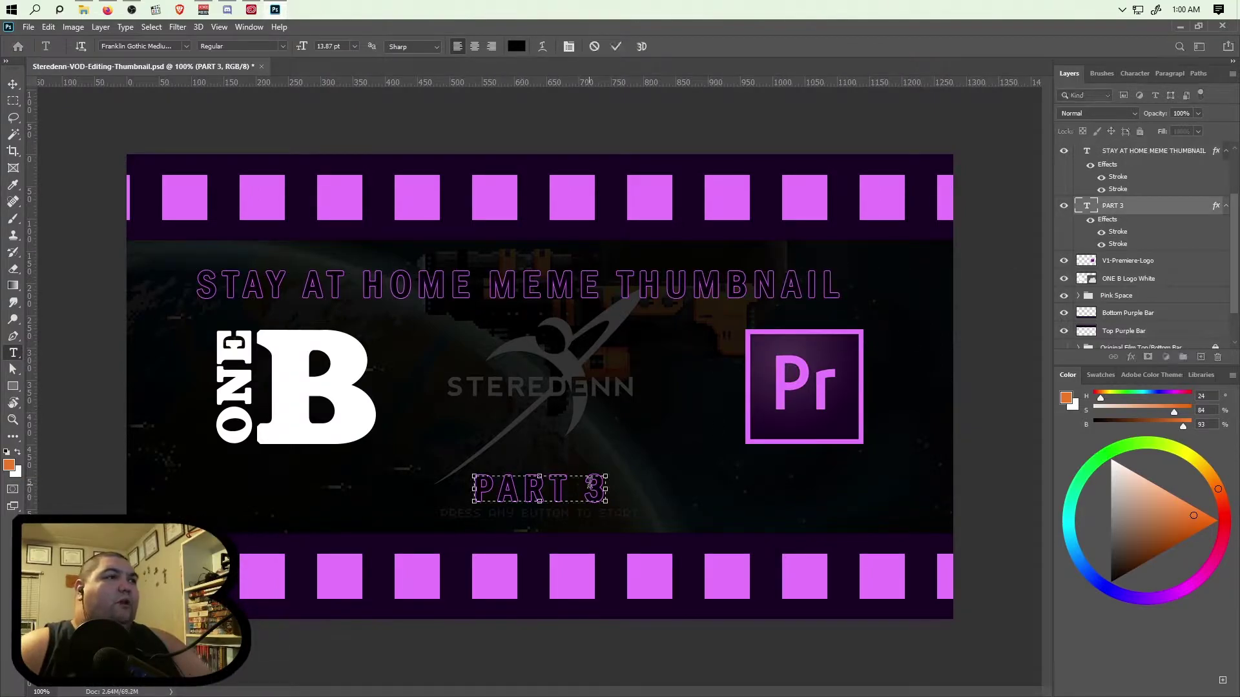
pyautogui.moveTo(605, 488); pyautogui.dragTo(443, 499)
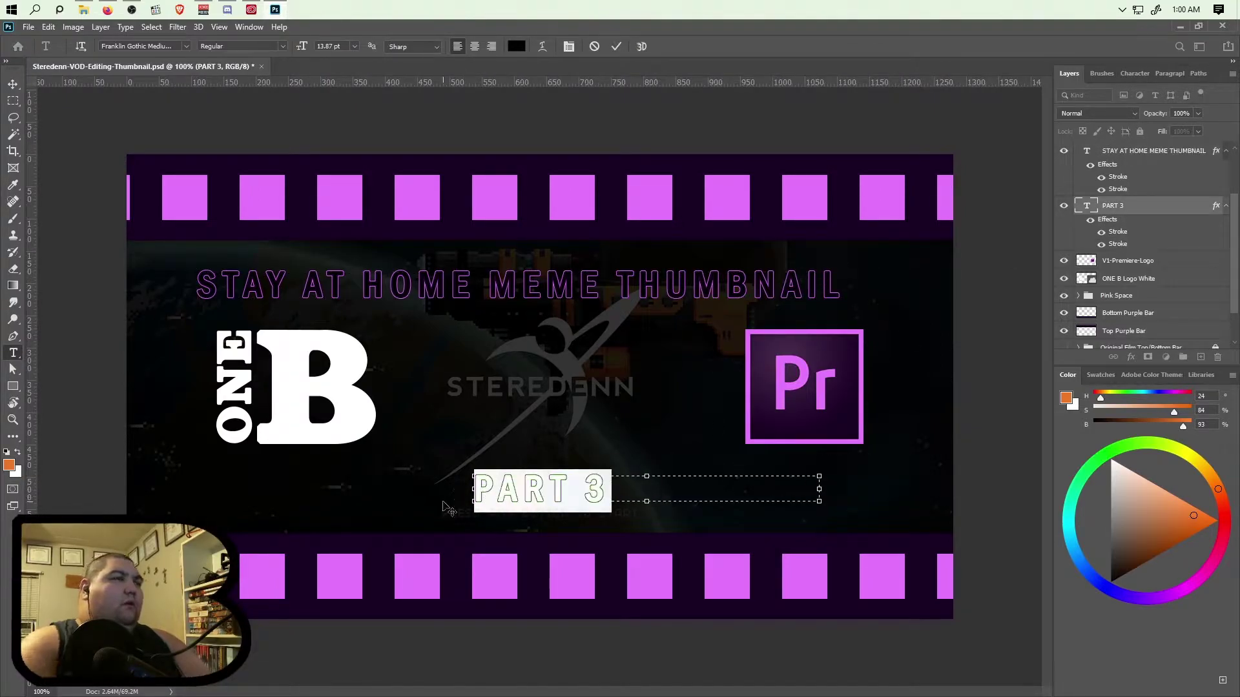
pyautogui.write('VIDEO EDITING')
pyautogui.moveTo(819, 490); pyautogui.dragTo(764, 490)
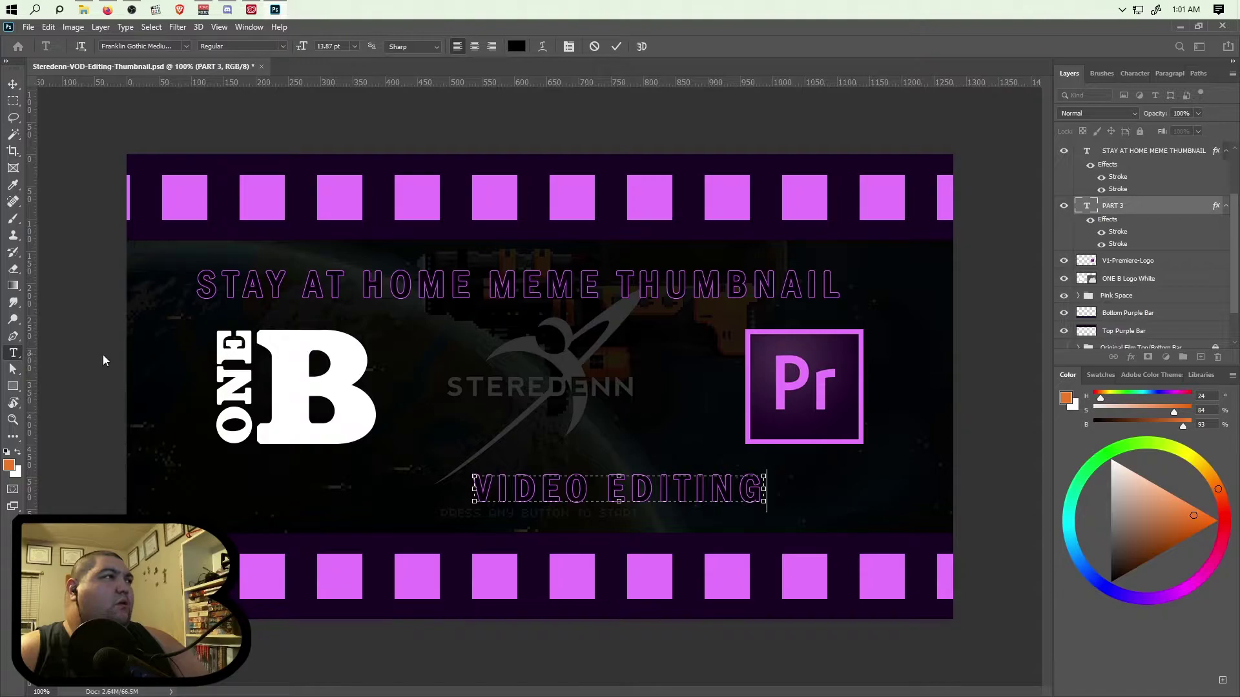
# Replace "THUMBNAIL" in the upper title with "CREATION"
pyautogui.click(625, 290)
pyautogui.moveTo(621, 284); pyautogui.dragTo(855, 275)
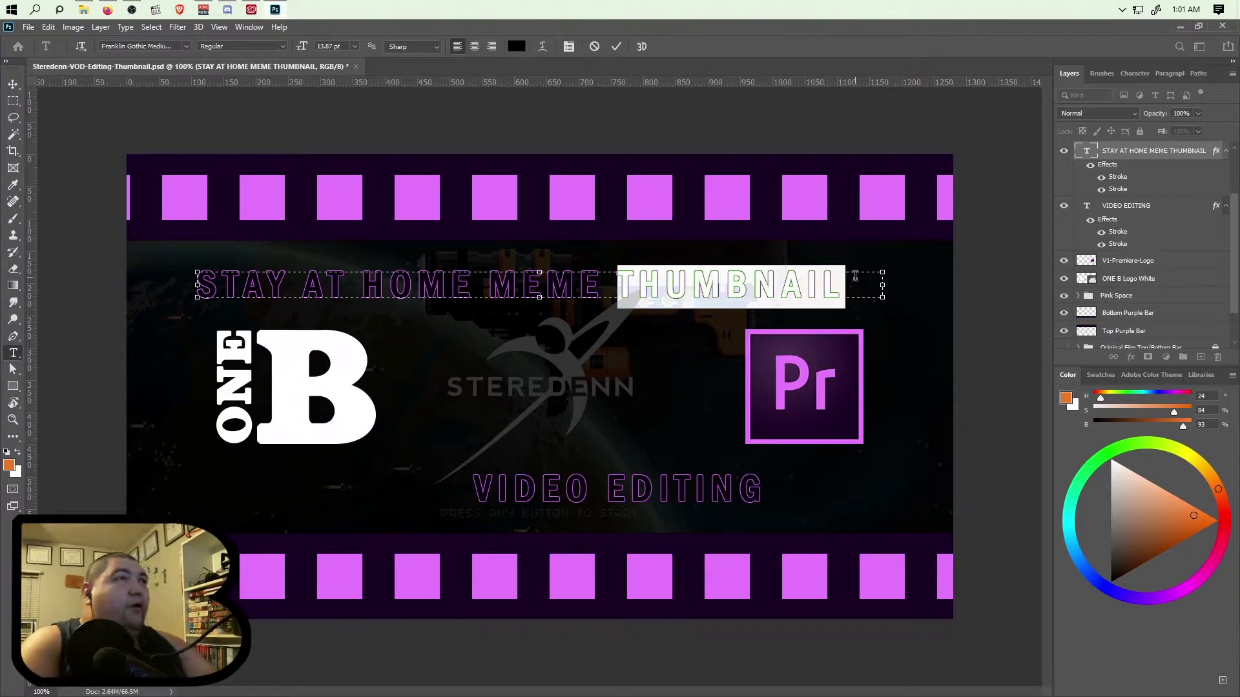
pyautogui.write('CREATION')
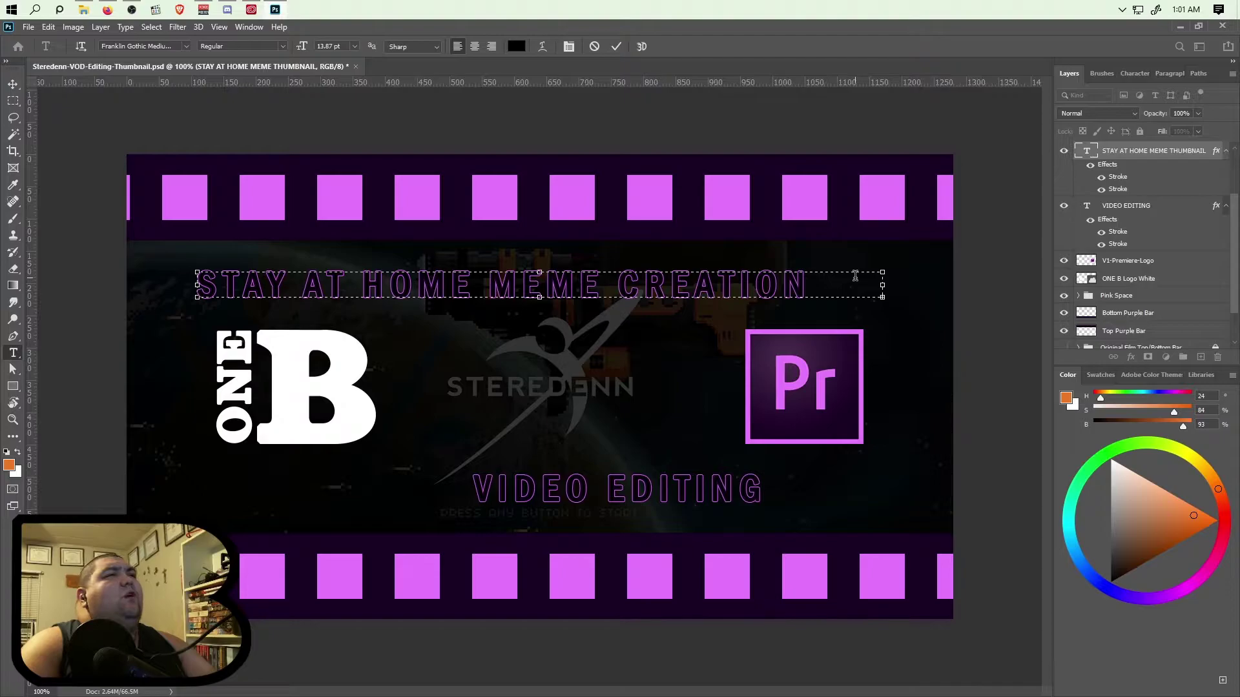
# Erase "CREATION" from the upper title and write "VIDEO" in its place
pyautogui.press('BackSpace')
pyautogui.press('BackSpace')
pyautogui.press('BackSpace')
pyautogui.press('BackSpace')
pyautogui.press('BackSpace')
pyautogui.press('BackSpace')
pyautogui.press('BackSpace')
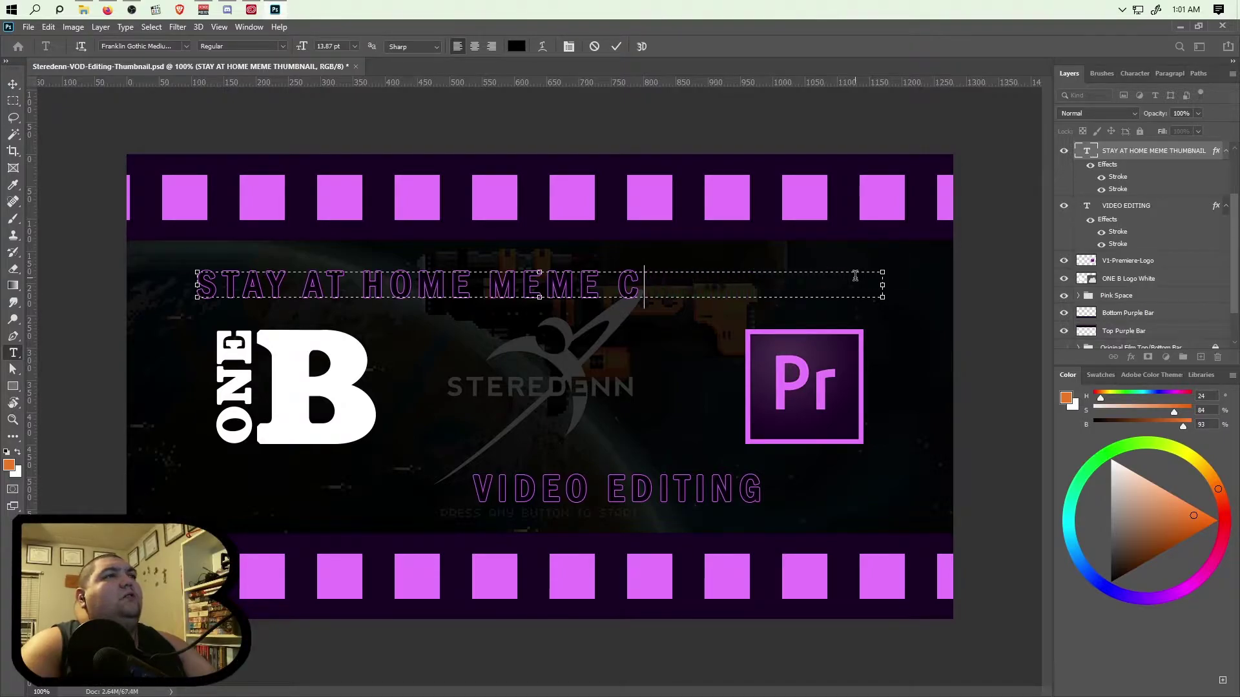
pyautogui.press('Left')
pyautogui.write('C')
pyautogui.press('BackSpace')
pyautogui.write('VIDEO T')
pyautogui.press('BackSpace')
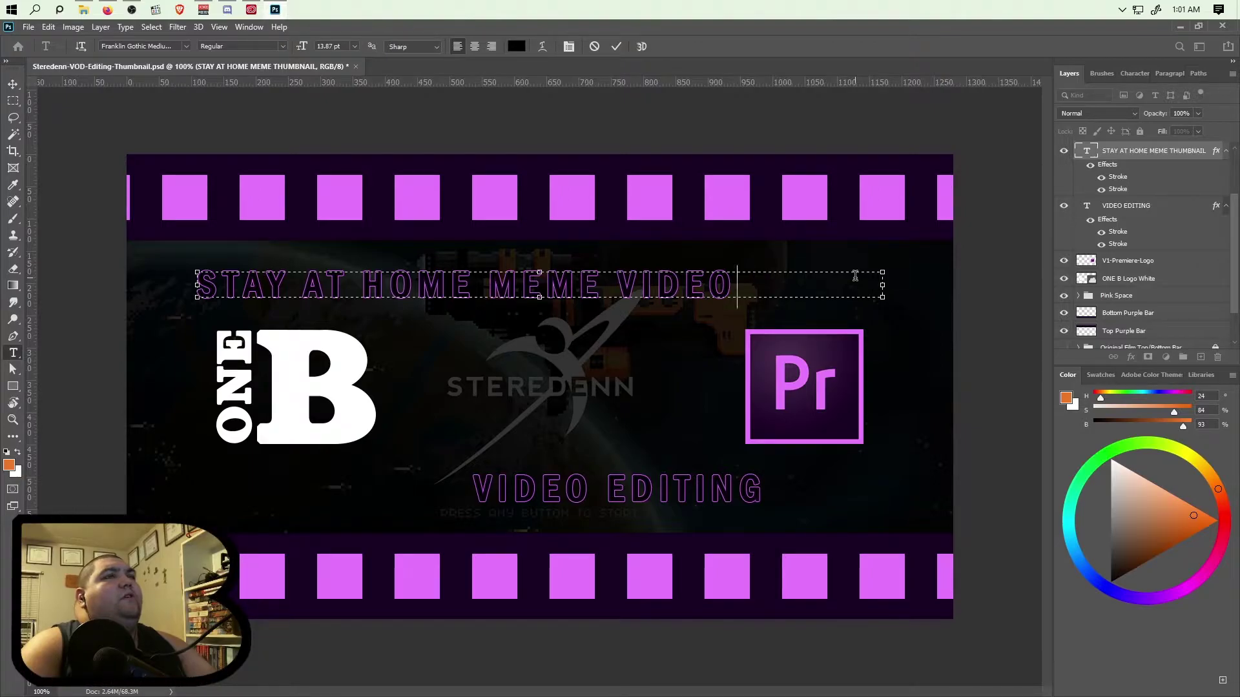
# Rework the end of the upper title to read "THUMBNAIL" instead of "VIDEO"
pyautogui.write('THUM')
pyautogui.press('BackSpace')
pyautogui.press('BackSpace')
pyautogui.press('BackSpace')
pyautogui.press('BackSpace')
pyautogui.press('BackSpace')
pyautogui.press('BackSpace')
pyautogui.press('BackSpace')
pyautogui.press('BackSpace')
pyautogui.press('BackSpace')
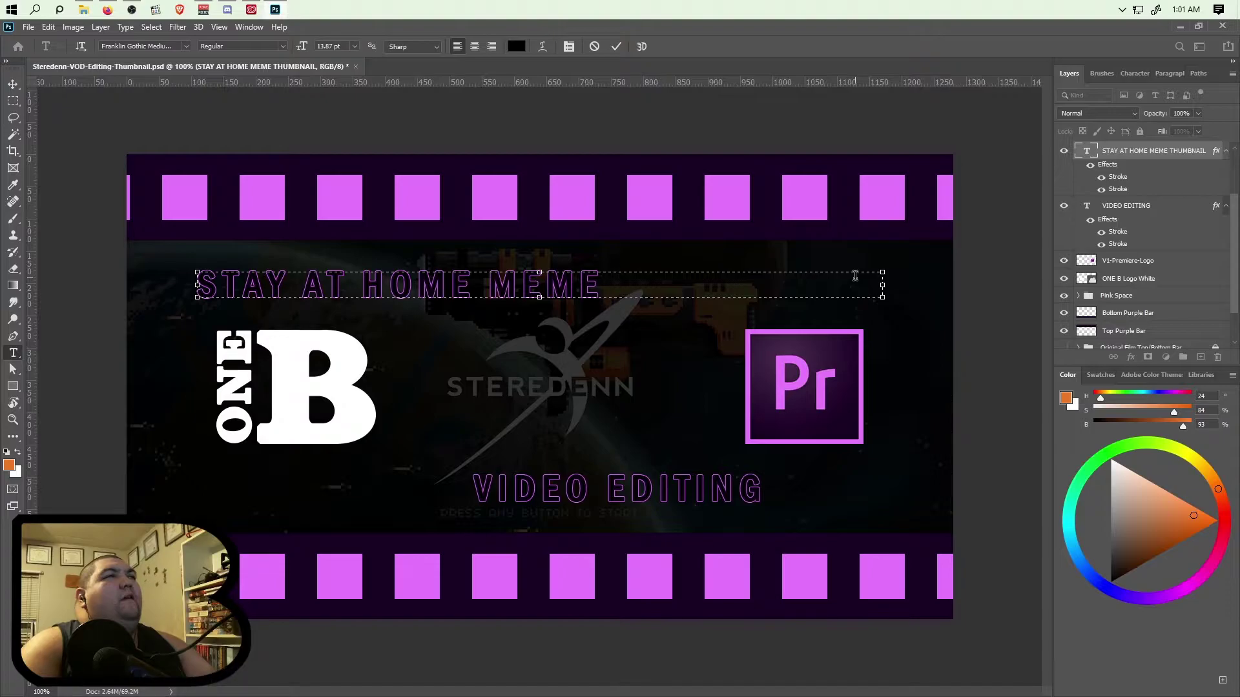
pyautogui.write('HUMBNAIL')
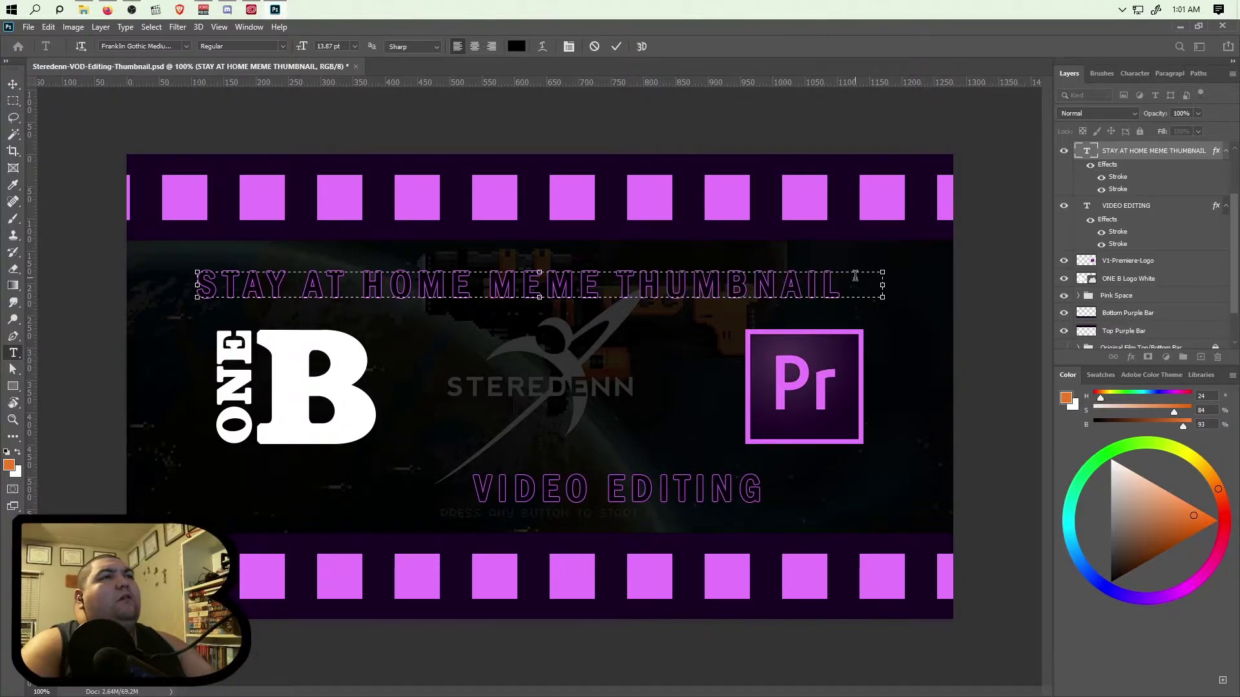
# Swap "THUMBNAIL" at the end of the upper title back to "VIDEO"
pyautogui.press('BackSpace')
pyautogui.press('BackSpace')
pyautogui.press('BackSpace')
pyautogui.press('BackSpace')
pyautogui.press('BackSpace')
pyautogui.press('BackSpace')
pyautogui.press('BackSpace')
pyautogui.press('BackSpace')
pyautogui.press('BackSpace')
pyautogui.write('VID')
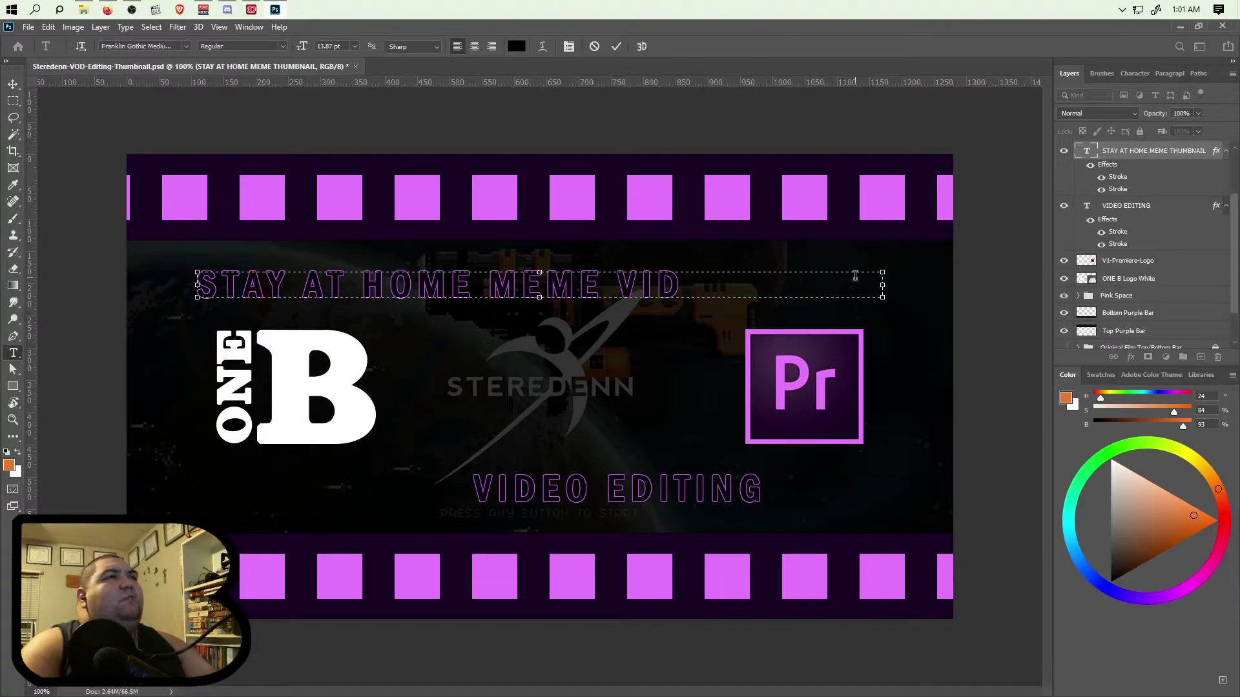
pyautogui.press('BackSpace')
pyautogui.press('BackSpace')
pyautogui.write('I')
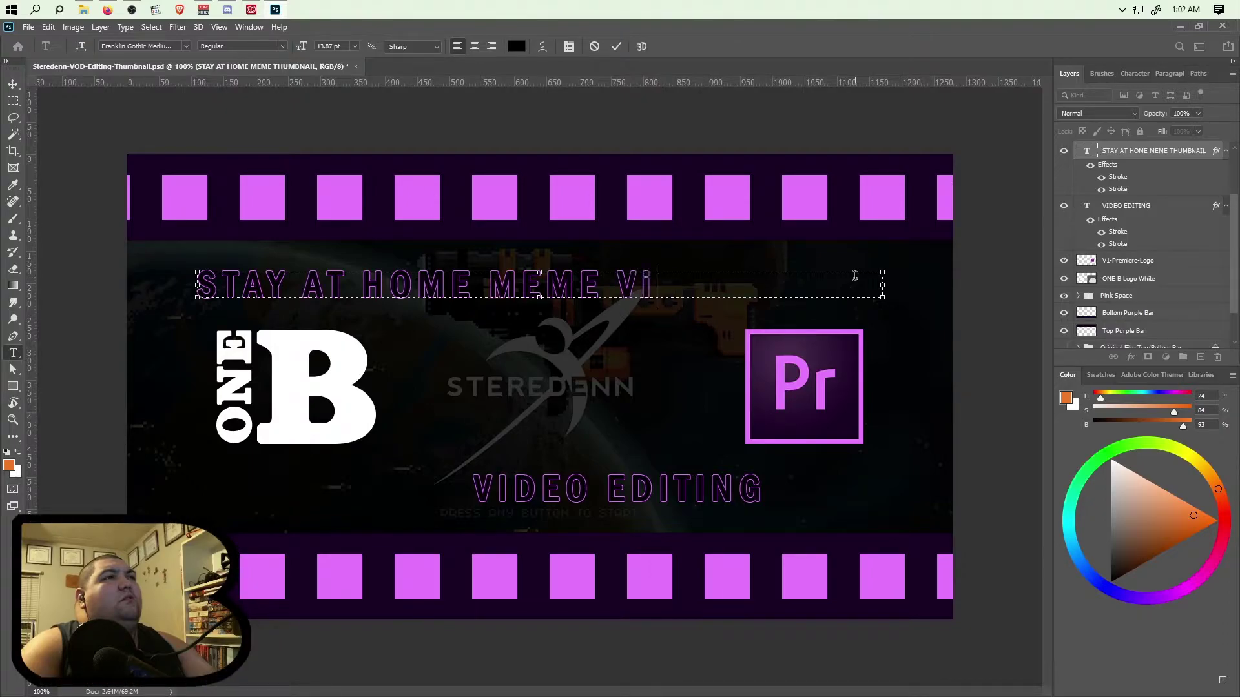
pyautogui.write('DEO')
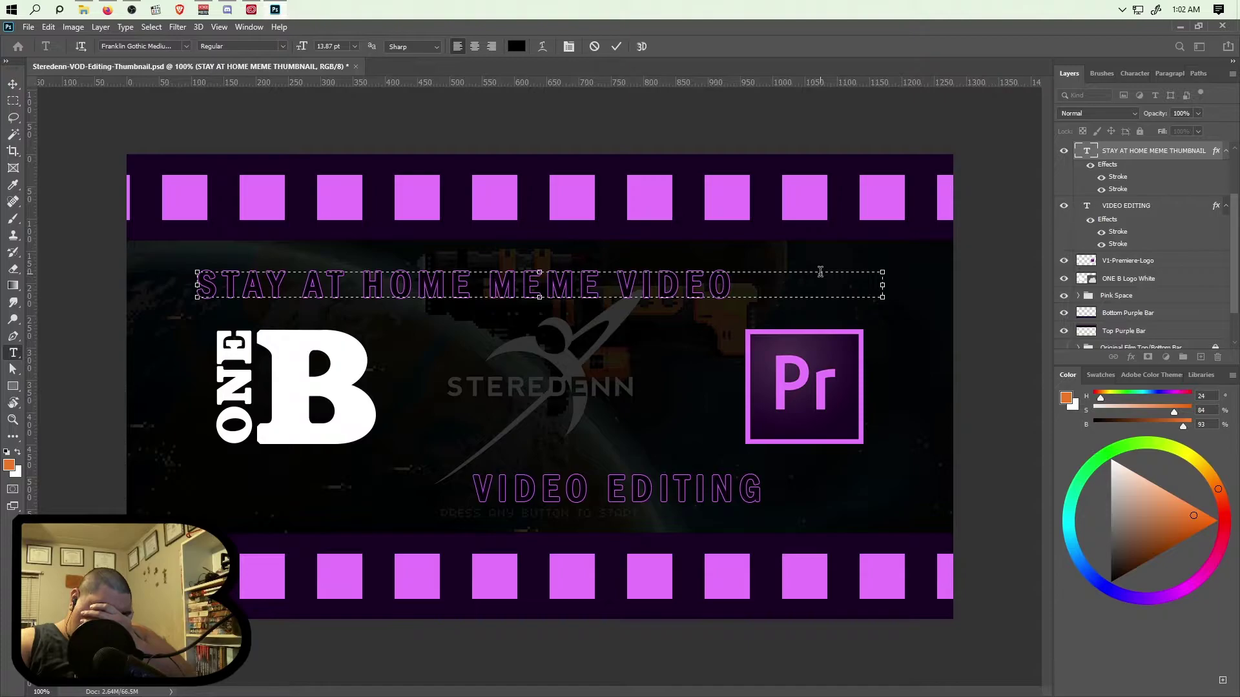
# Shorten the upper title to "STAY AT HOME MEME" and narrow its text box to fit the words
pyautogui.moveTo(743, 288); pyautogui.dragTo(621, 299)
pyautogui.press('BackSpace')
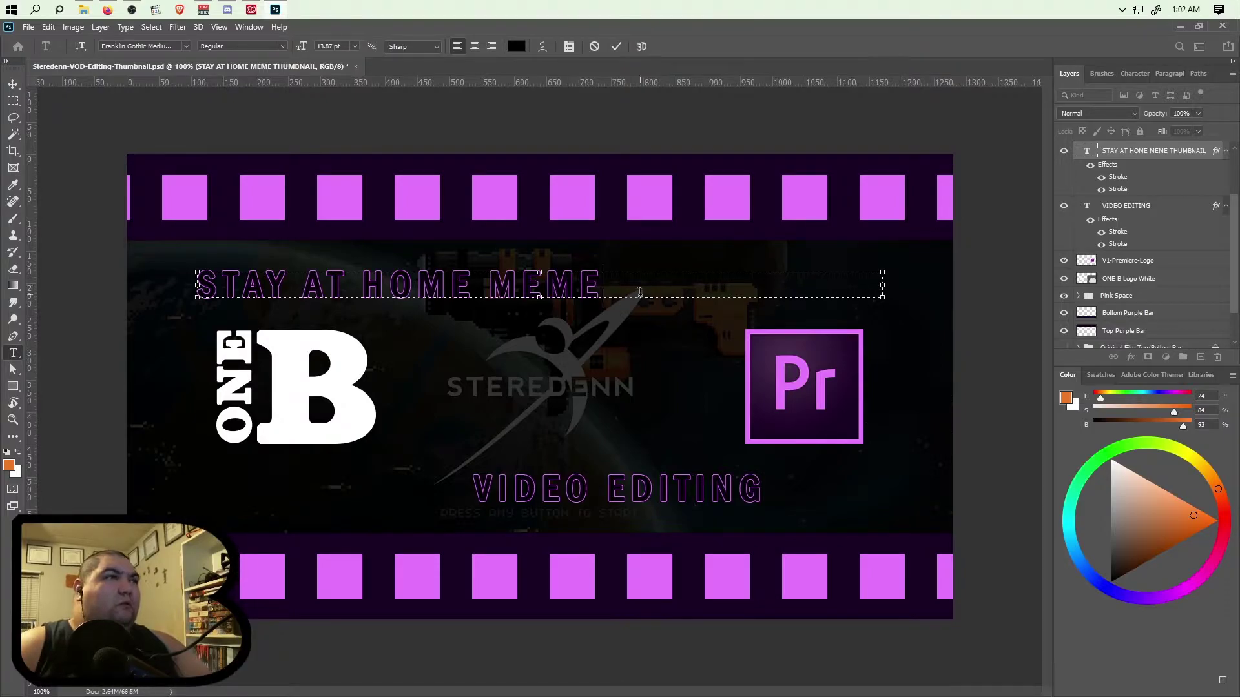
pyautogui.press('BackSpace')
pyautogui.write('E')
pyautogui.moveTo(880, 289); pyautogui.dragTo(598, 301)
pyautogui.click(621, 48)
# Extend the lower caption's text box toward the canvas edge and insert "THUMBNAIL" before "VIDEO EDITING"
pyautogui.click(572, 491)
pyautogui.moveTo(473, 492); pyautogui.dragTo(244, 494)
pyautogui.click(252, 489)
pyautogui.write('THUMBNAIL ')
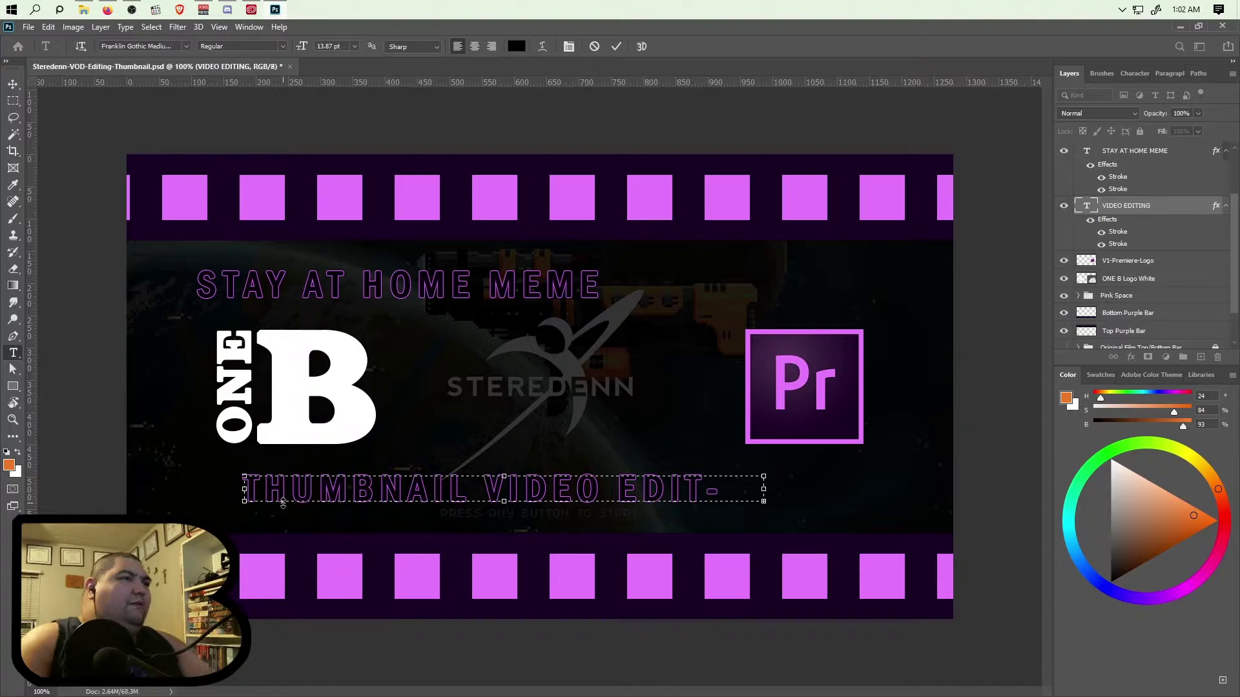
# Add a "2" directly after "THUMBNAIL" in the lower caption and format it as superscript
pyautogui.write('2')
pyautogui.moveTo(502, 491); pyautogui.dragTo(480, 496)
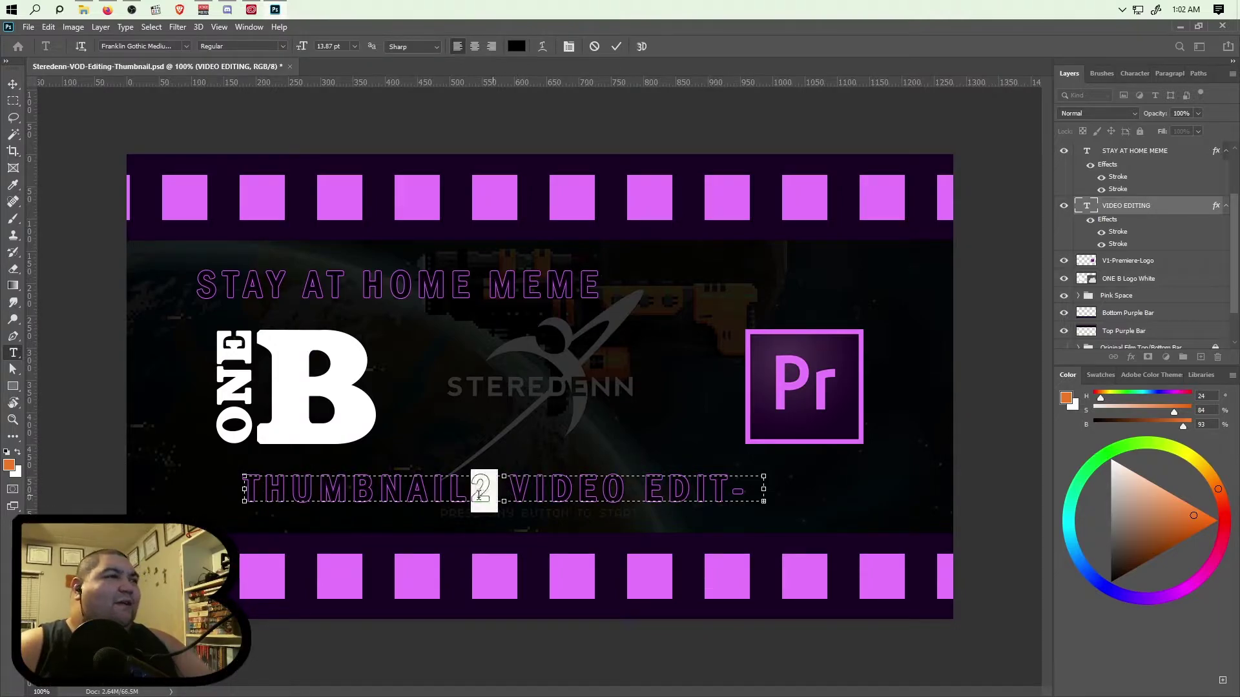
pyautogui.click(1124, 75)
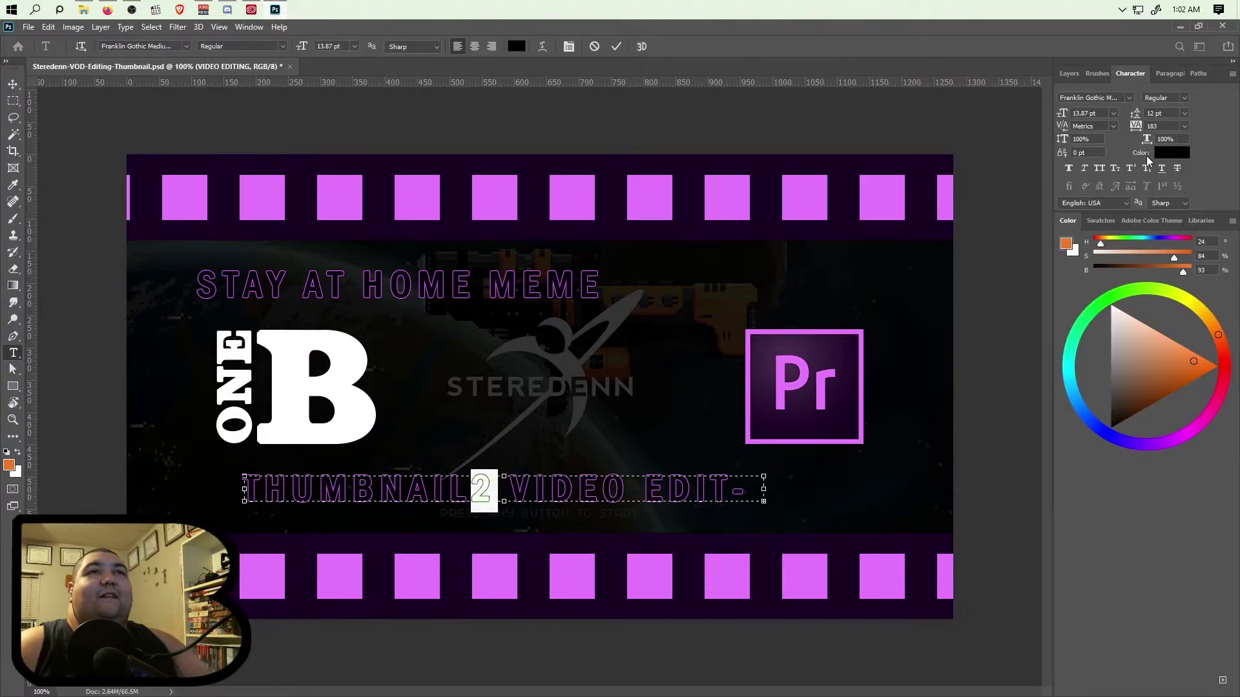
pyautogui.click(1129, 169)
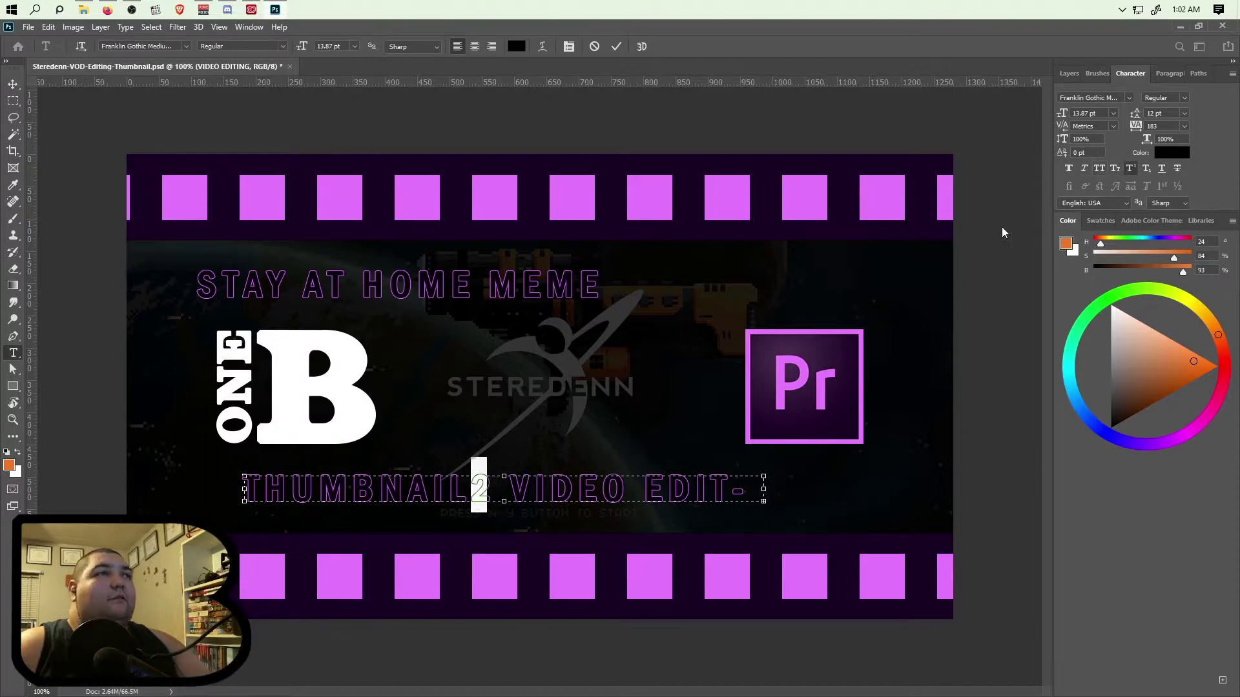
# Widen the lower caption's text box until "EDITING" fits in full, and center the caption horizontally on the canvas
pyautogui.click(706, 488)
pyautogui.moveTo(764, 491); pyautogui.dragTo(788, 495)
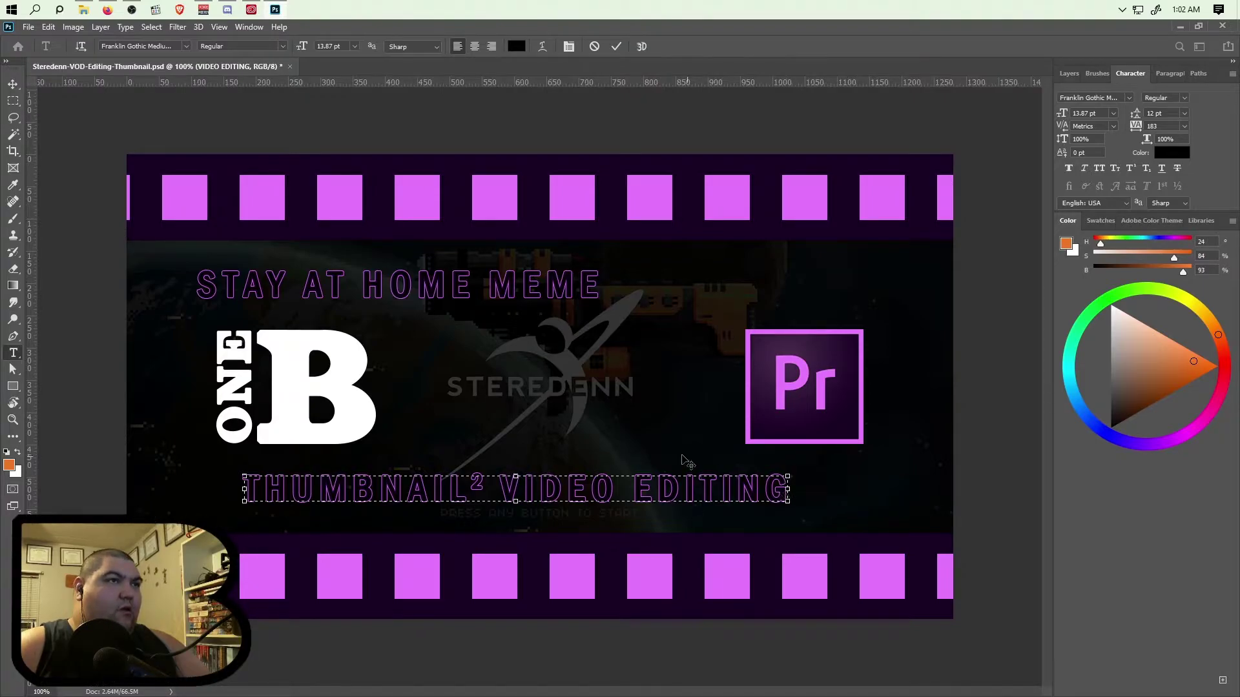
pyautogui.click(155, 240)
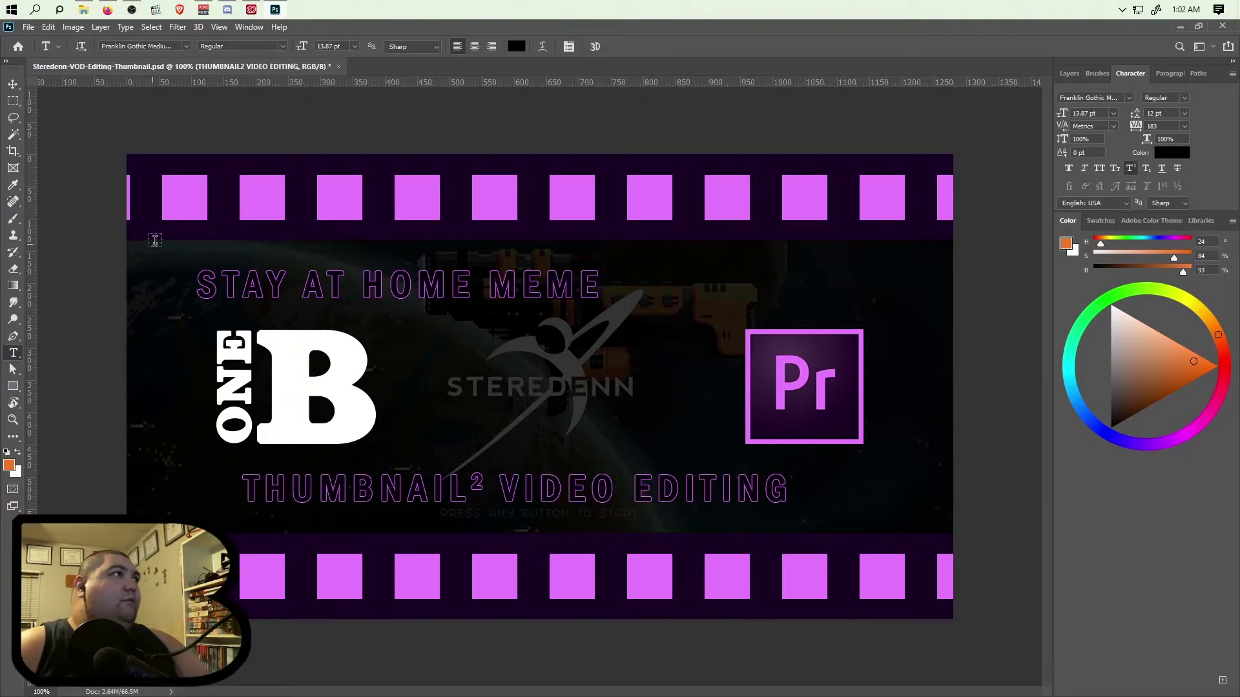
pyautogui.click(14, 88)
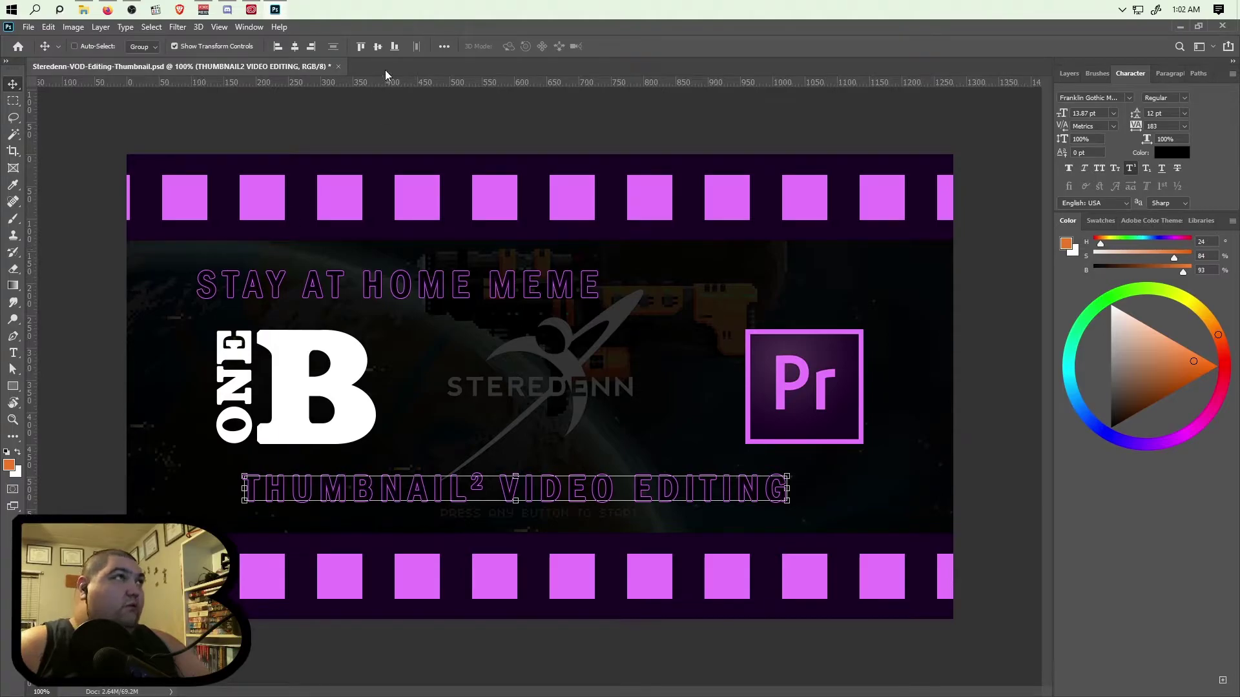
pyautogui.click(295, 47)
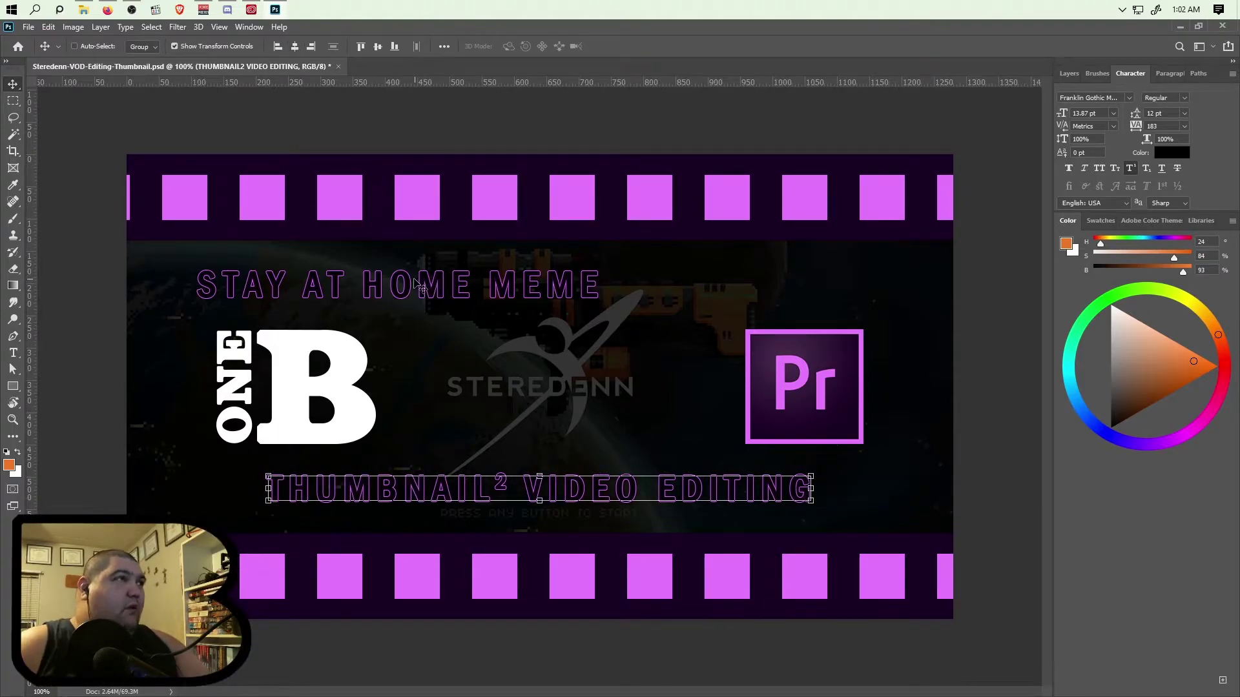
# Center the "STAY AT HOME MEME" text layer horizontally on the canvas
pyautogui.click(1068, 73)
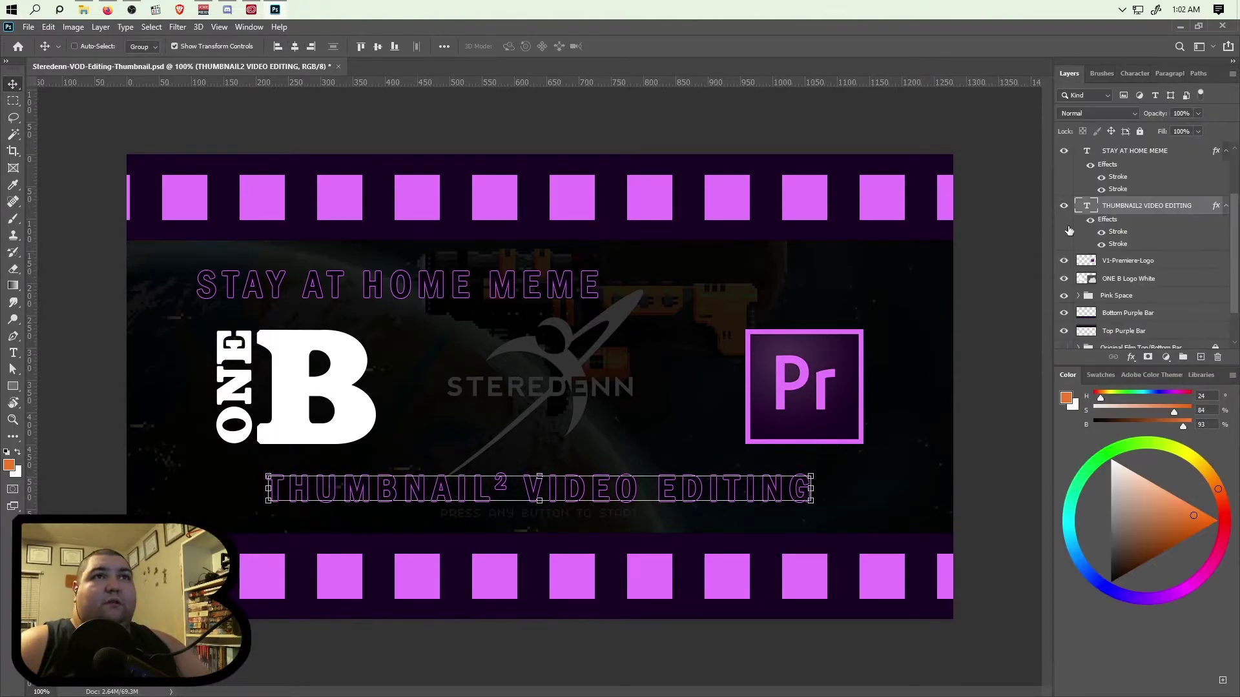
pyautogui.click(1085, 166)
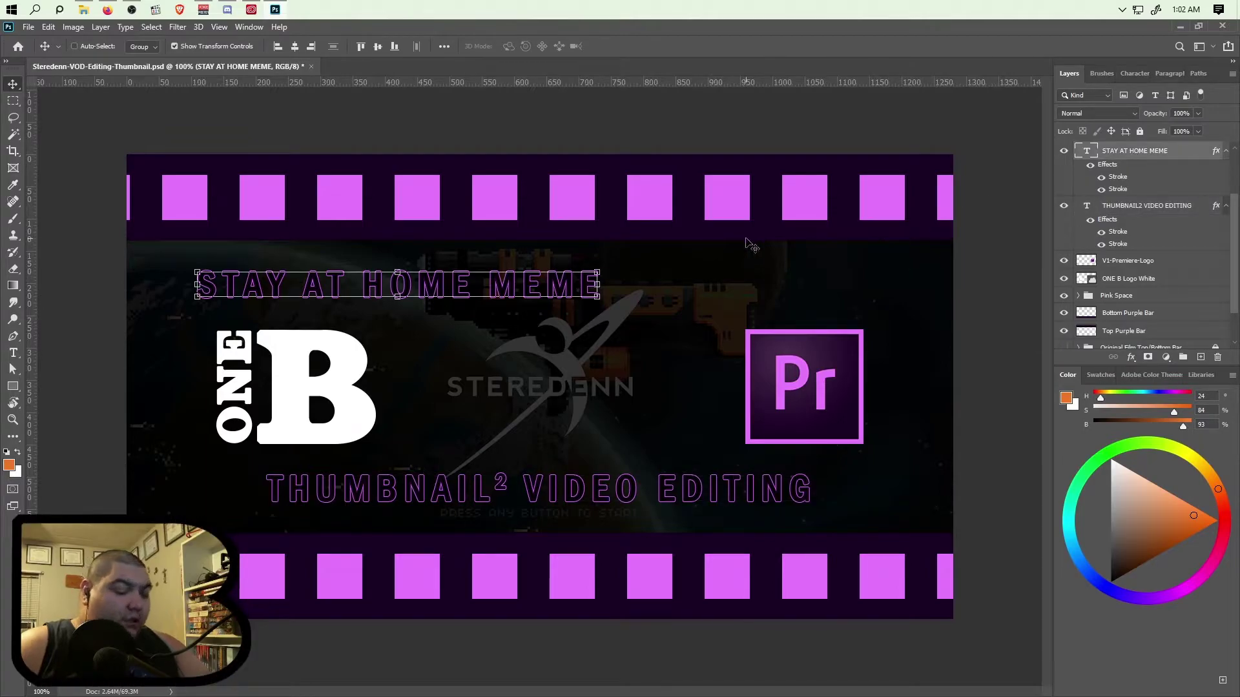
pyautogui.click(295, 47)
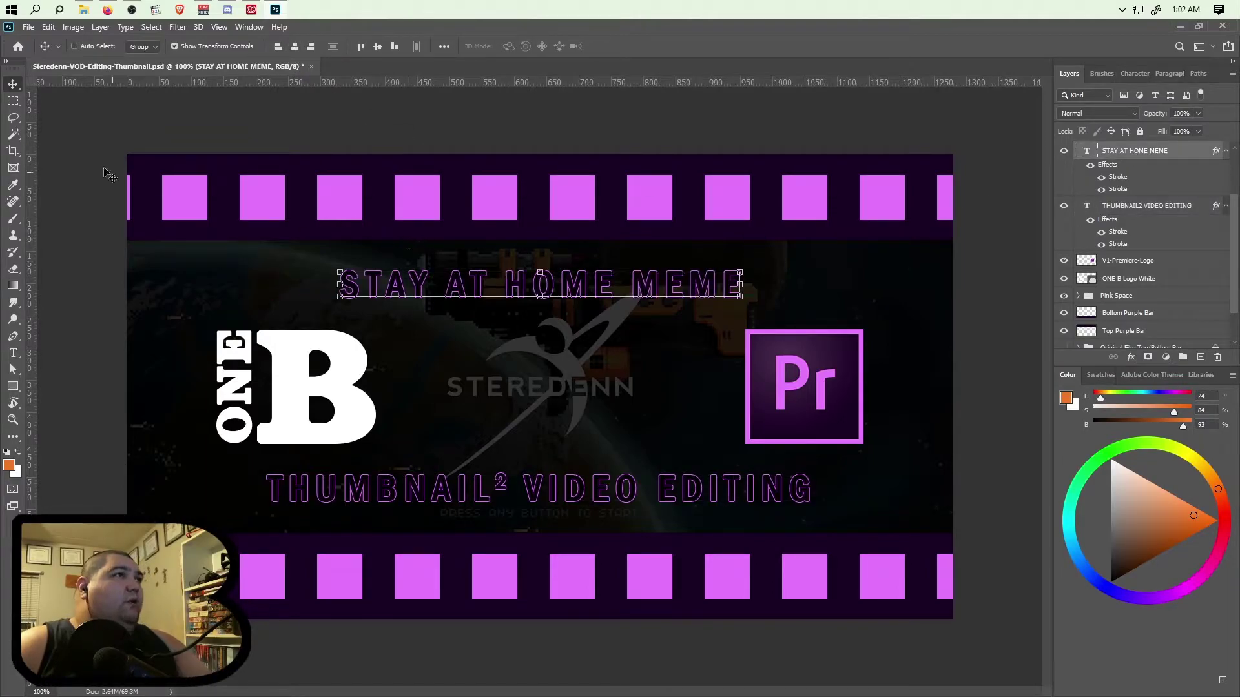
# Hide the "Screen Shot 20% Opacity" layer and save the document
pyautogui.scroll(-1, 1121, 315)
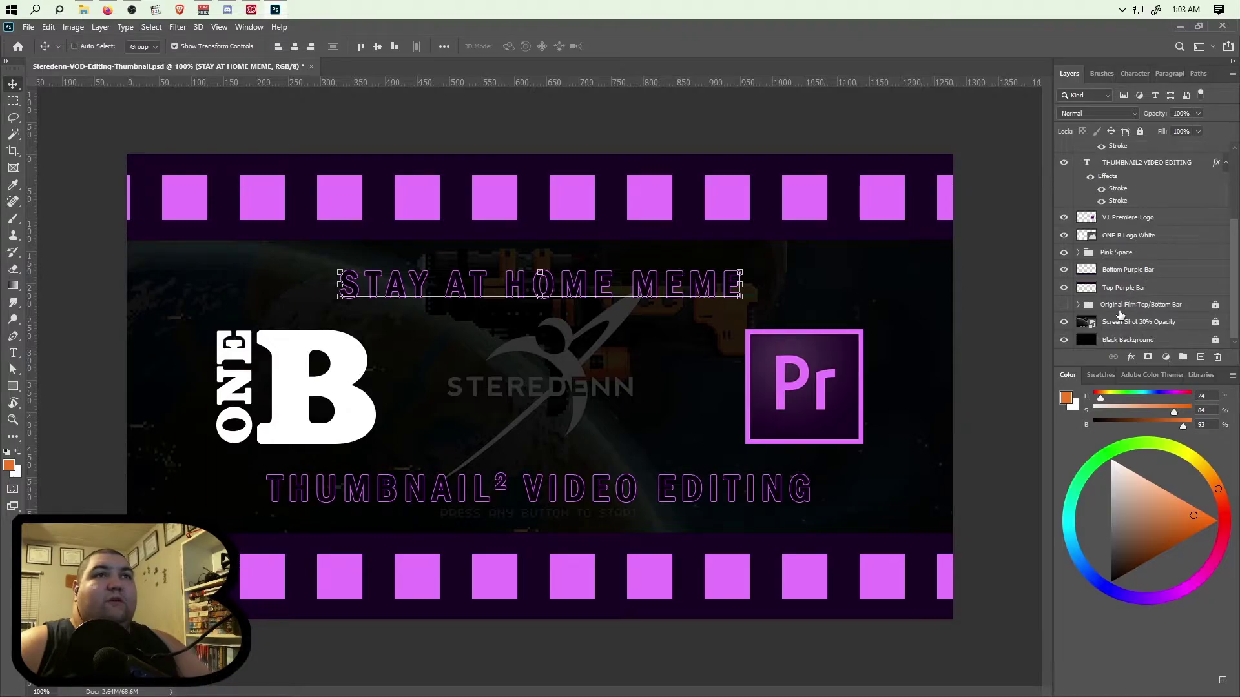
pyautogui.click(1063, 322)
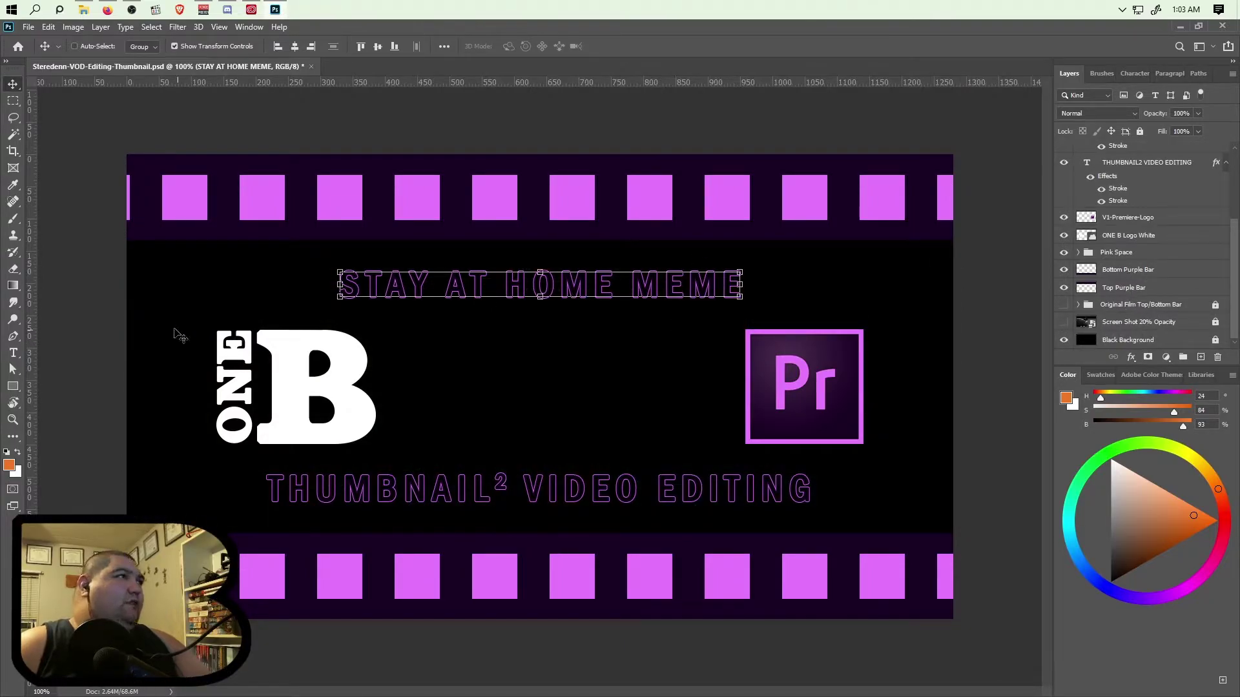
pyautogui.click(28, 26)
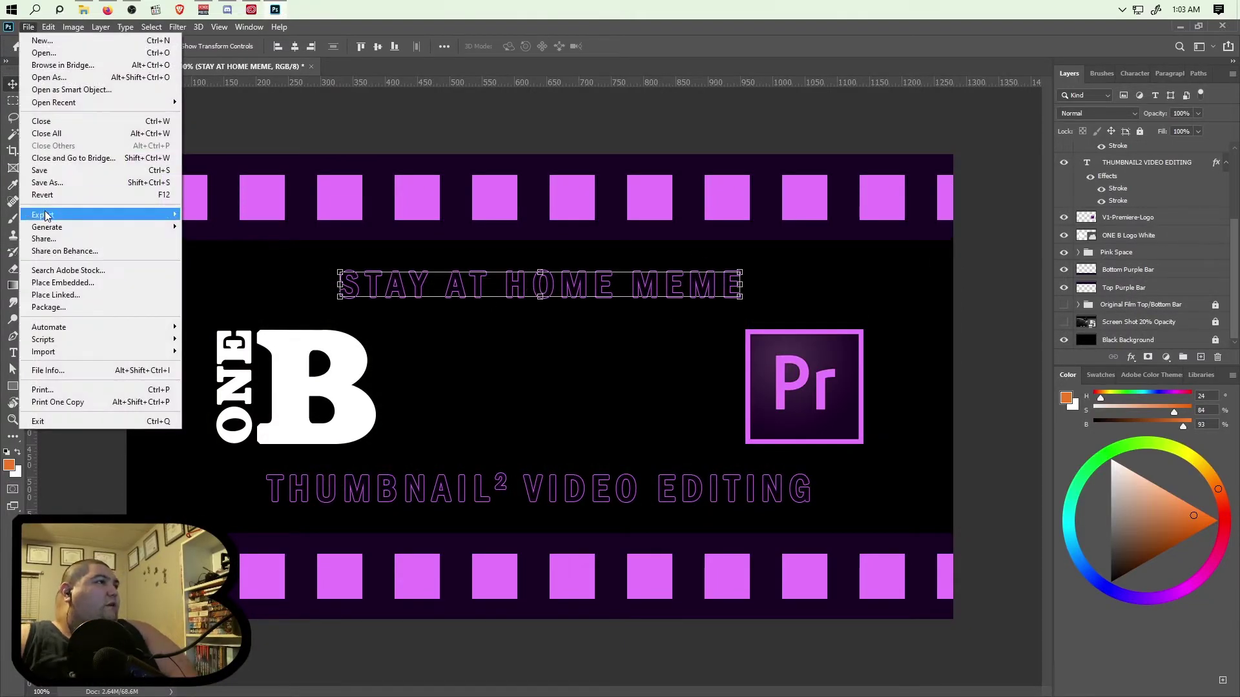
pyautogui.click(76, 168)
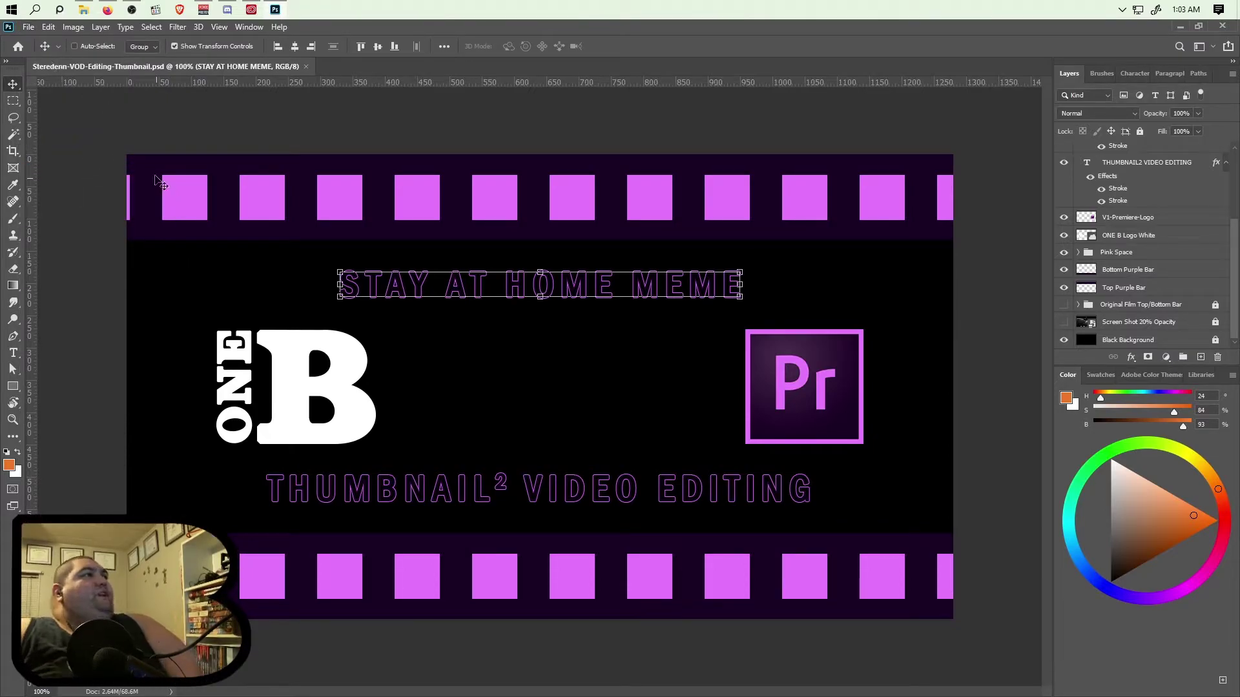
# Start saving a copy and create a "Video Editing Thumbnail Template" folder inside the Creative folder as its destination
pyautogui.click(29, 27)
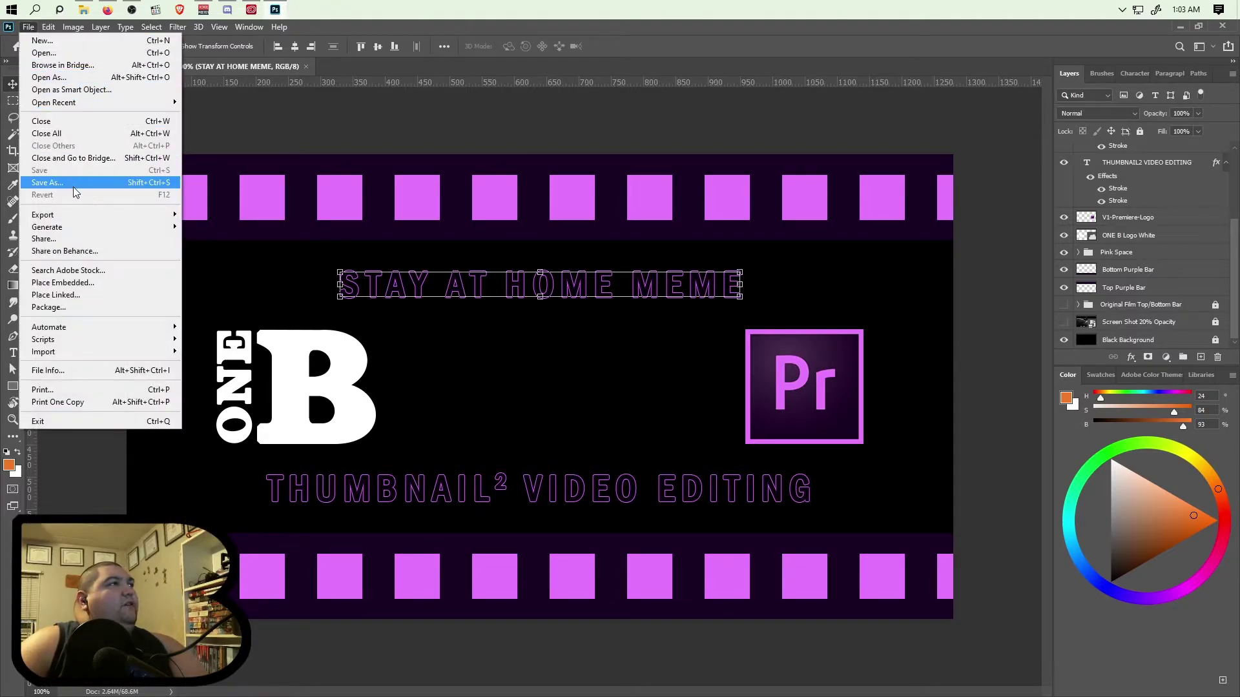
pyautogui.click(73, 185)
pyautogui.click(696, 479)
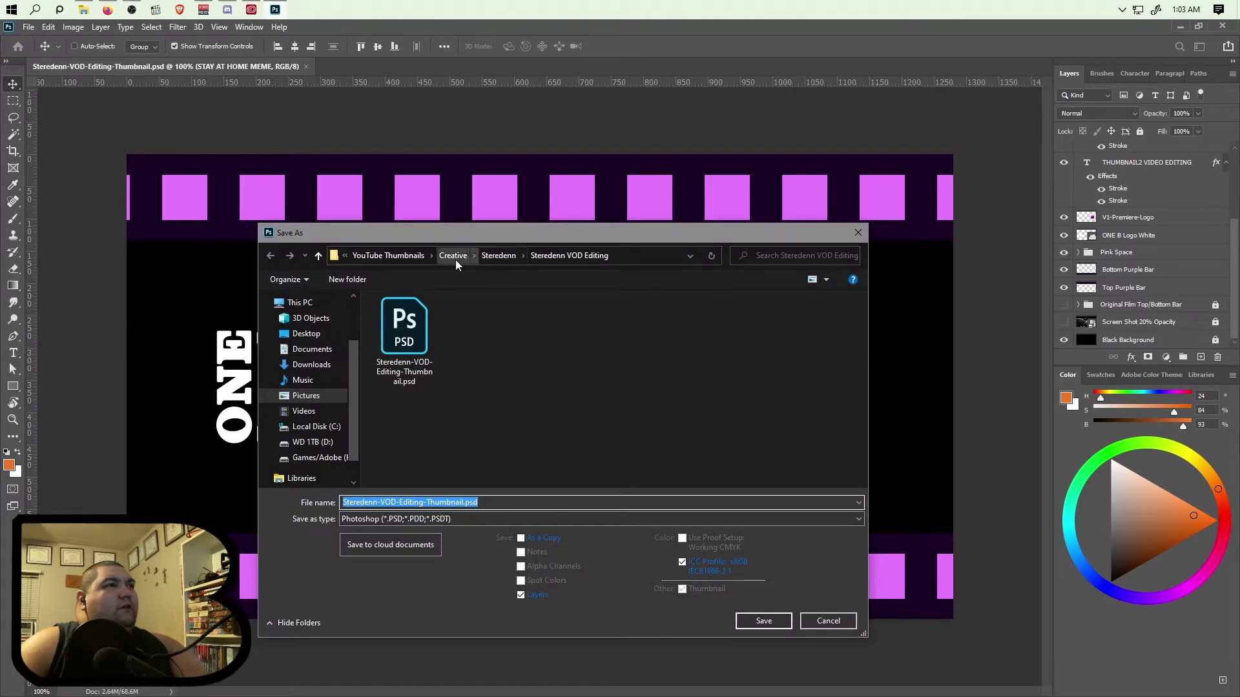
pyautogui.click(454, 257)
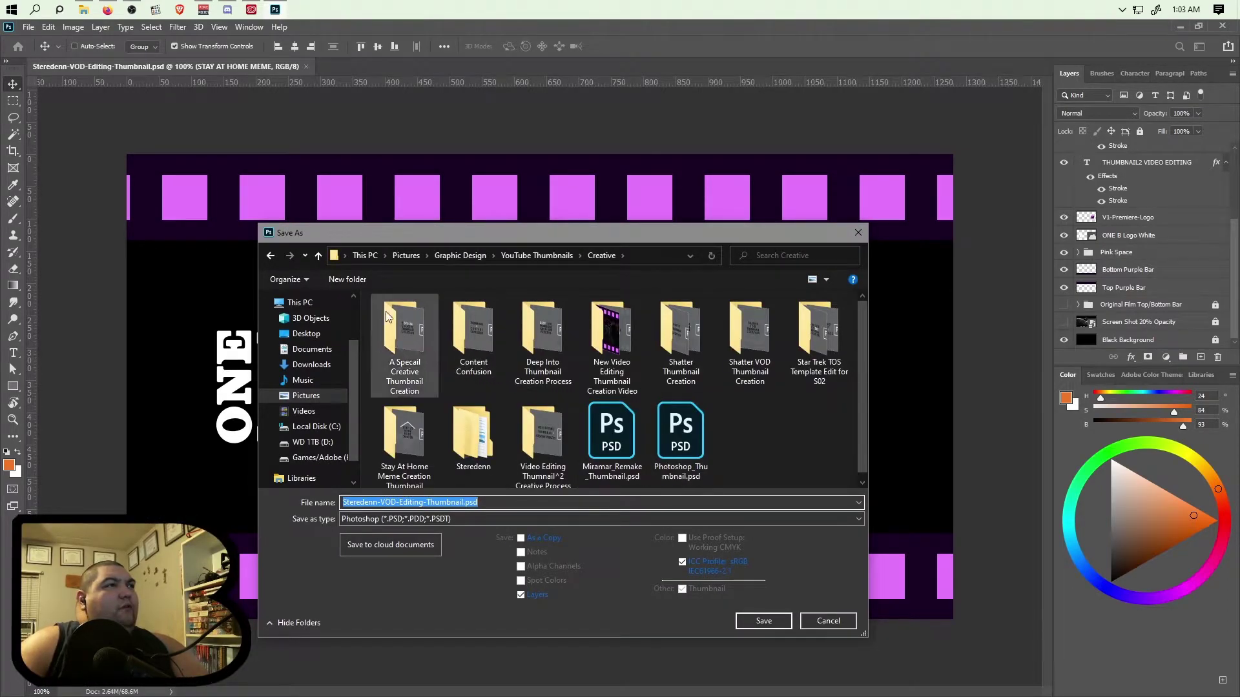
pyautogui.click(342, 274)
pyautogui.write('Video Editing Thumbna')
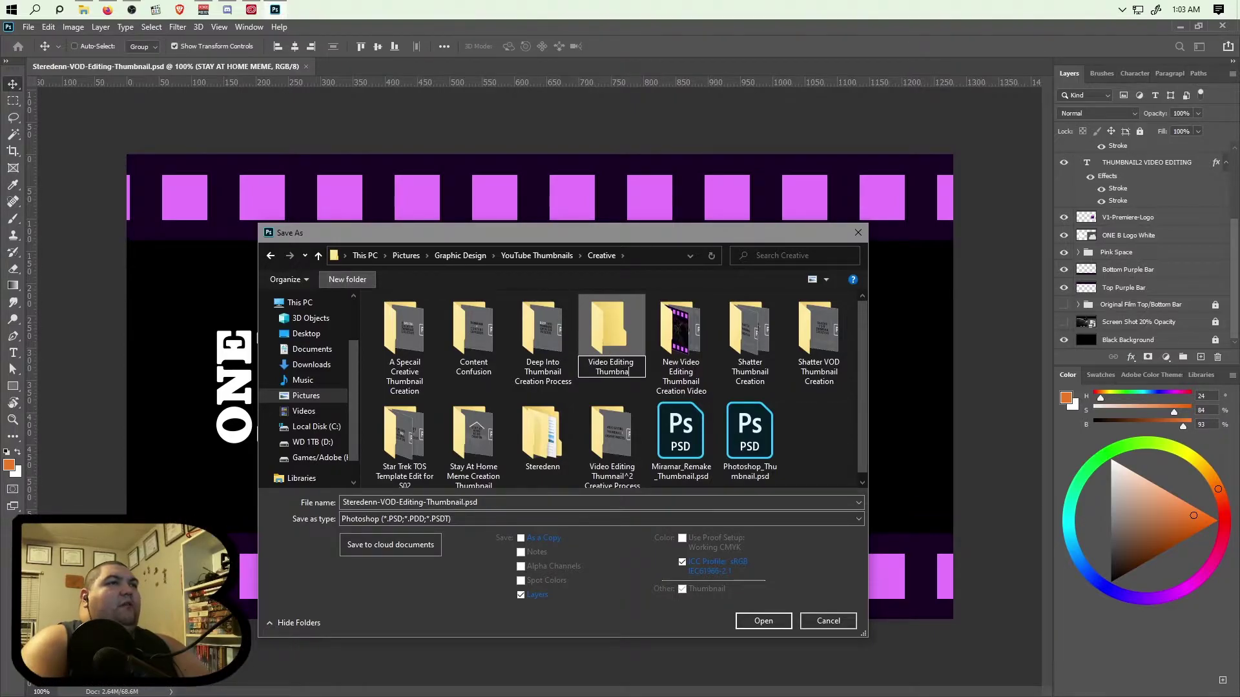
pyautogui.write('il Template')
pyautogui.press('Return')
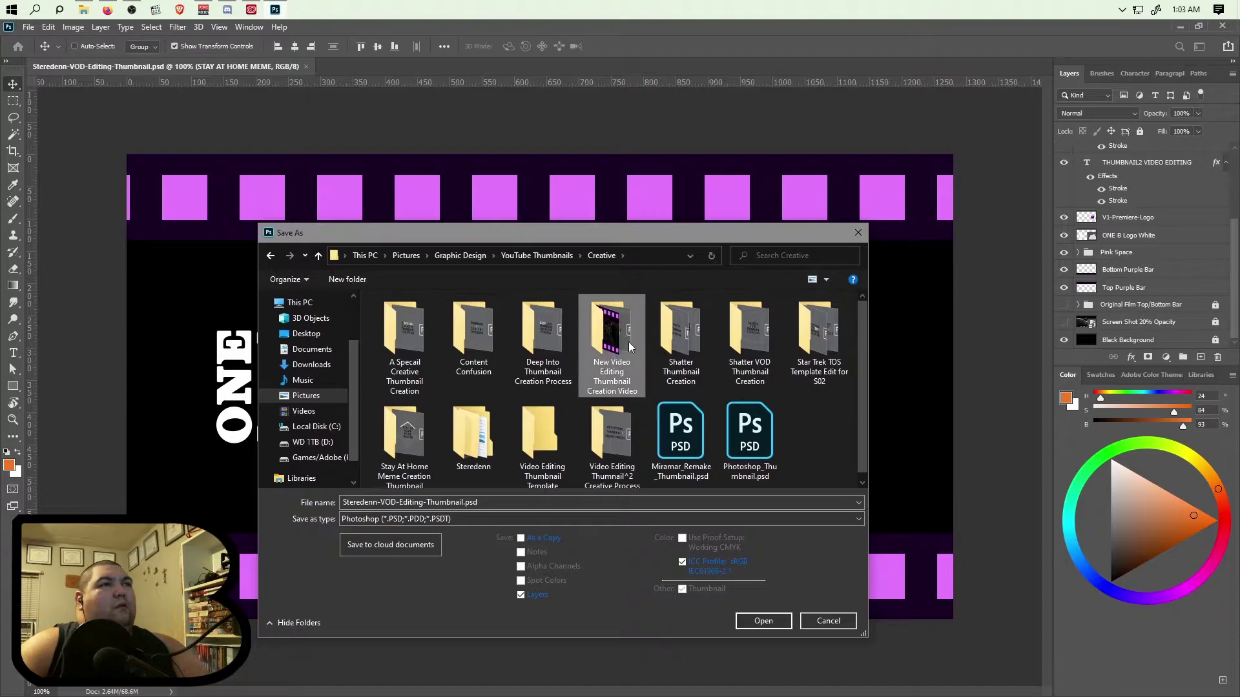
pyautogui.doubleClick(557, 429)
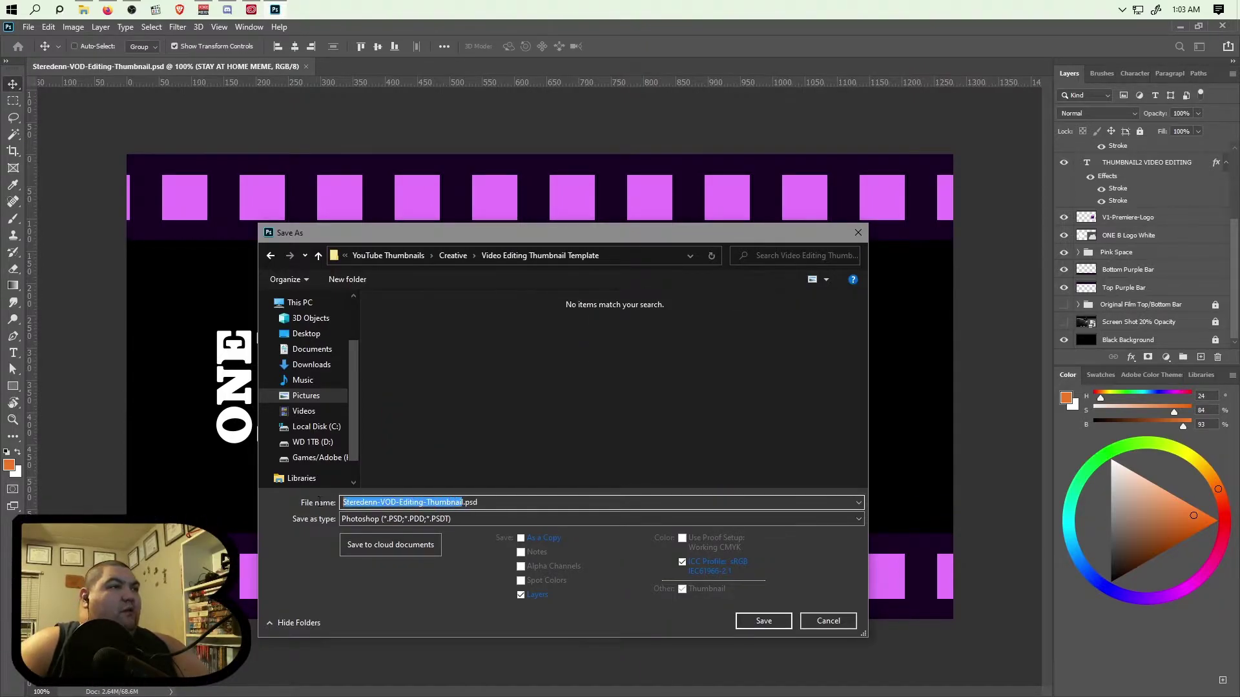
# Save the copy as Video-Editing-Thumbnail-Template-v1.psd in Photoshop format with maximized compatibility
pyautogui.moveTo(397, 502); pyautogui.dragTo(277, 498)
pyautogui.write('Video')
pyautogui.click(431, 503)
pyautogui.write('-Template')
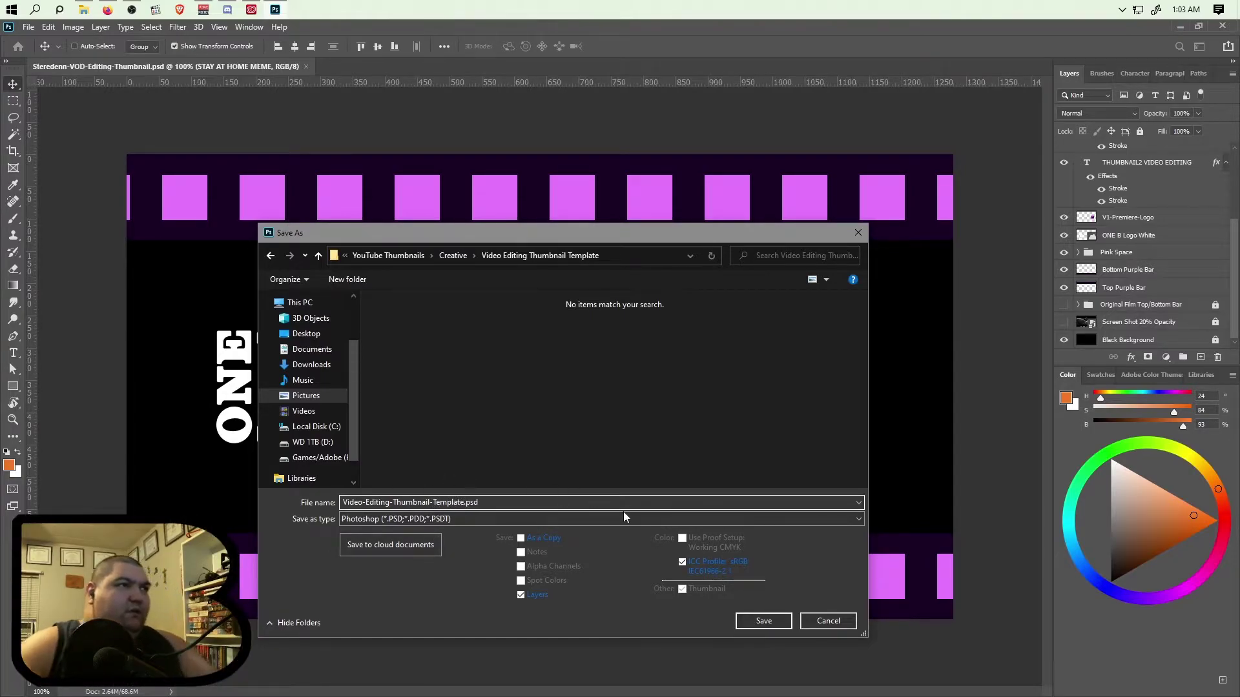
pyautogui.write('-v1')
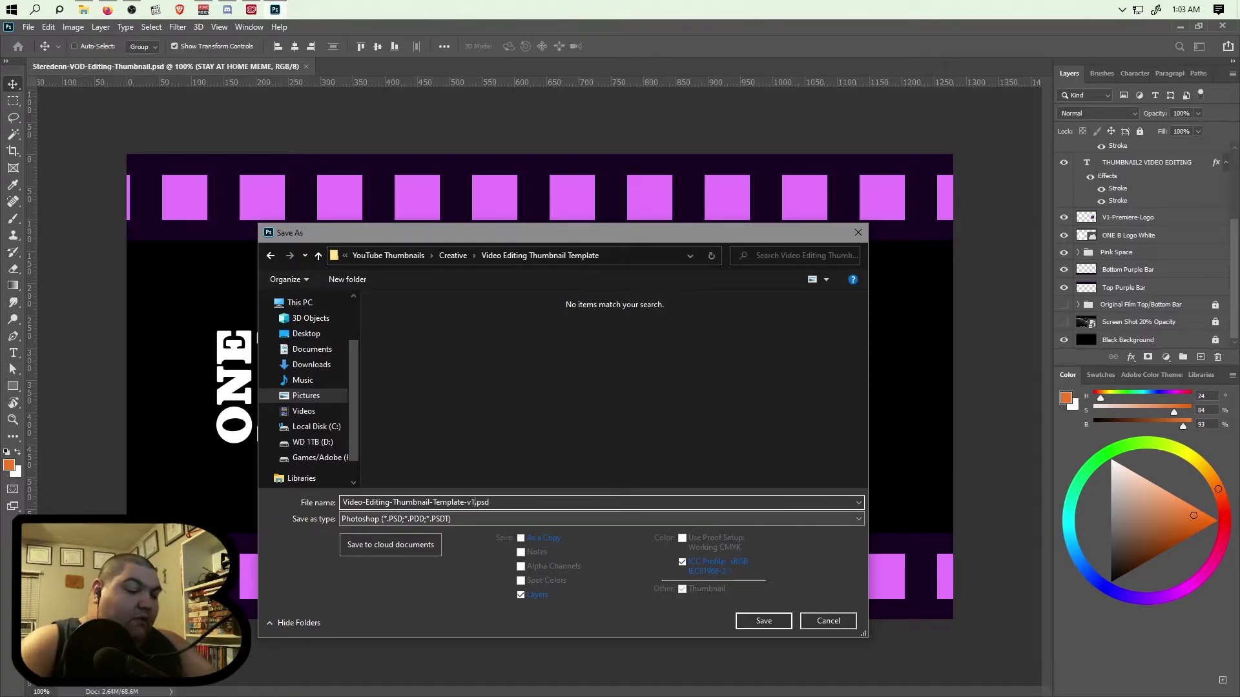
pyautogui.click(763, 620)
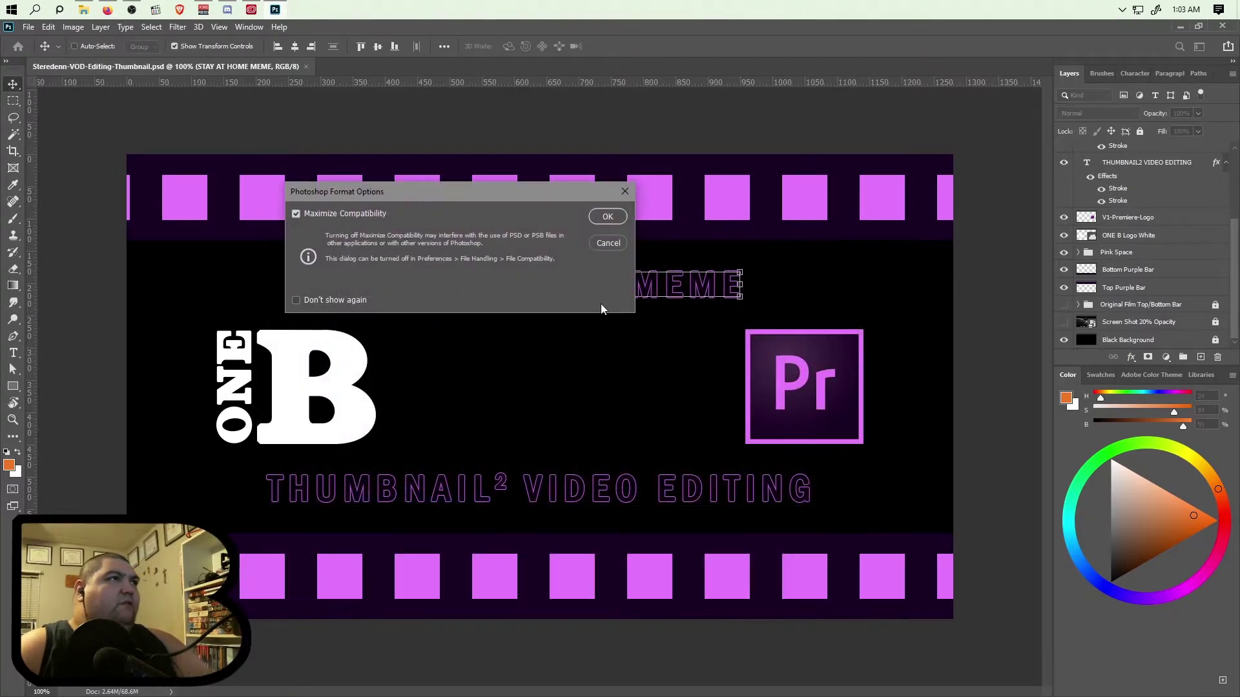
pyautogui.click(610, 219)
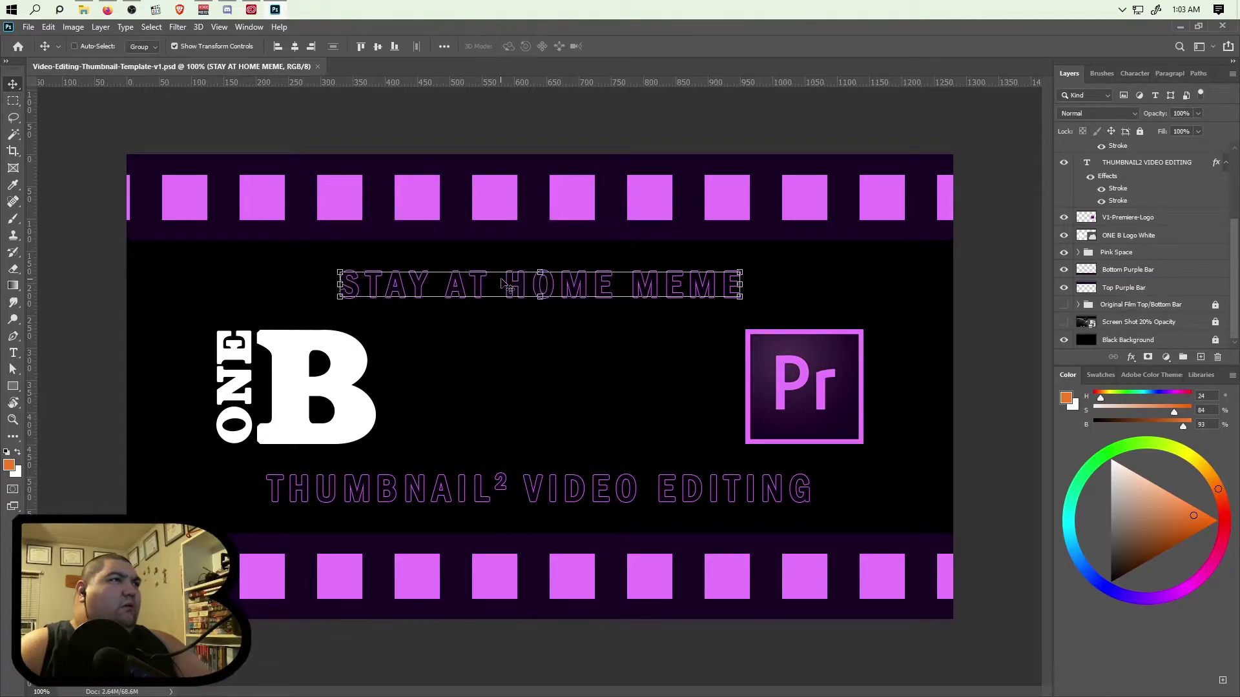
# Start another save-as and create a folder named "Video Thumbnails" inside the Creative folder
pyautogui.click(28, 26)
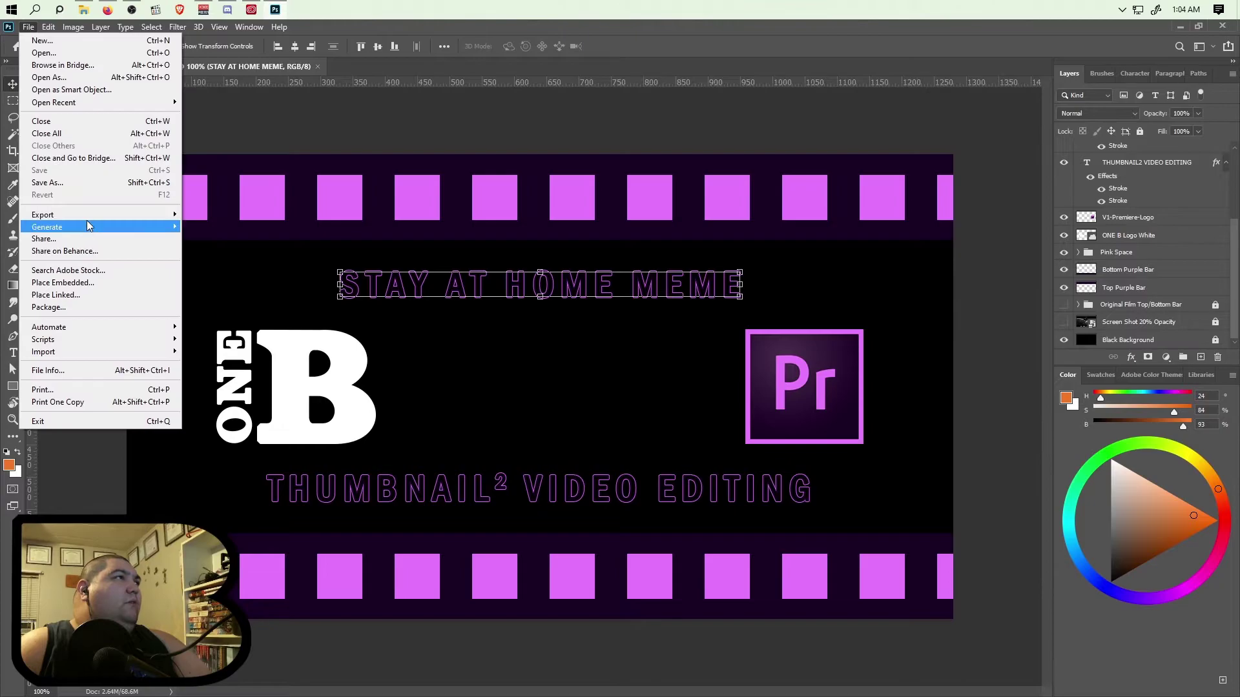
pyautogui.click(87, 183)
pyautogui.click(684, 476)
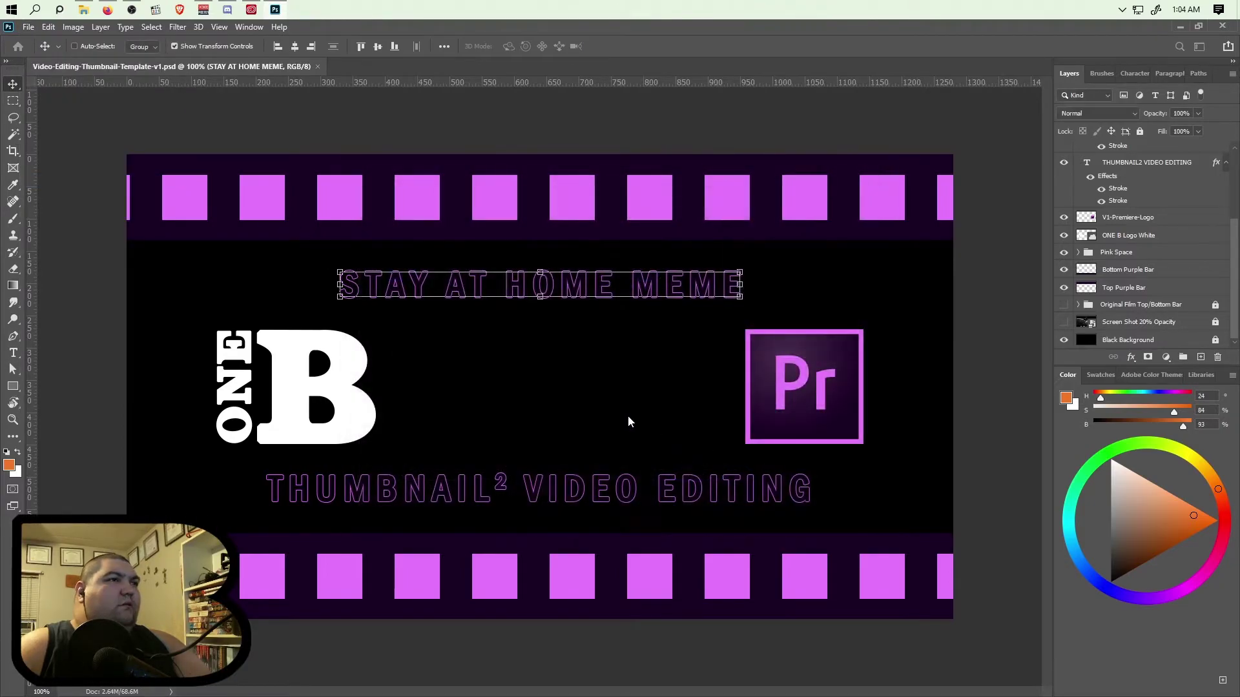
pyautogui.click(454, 256)
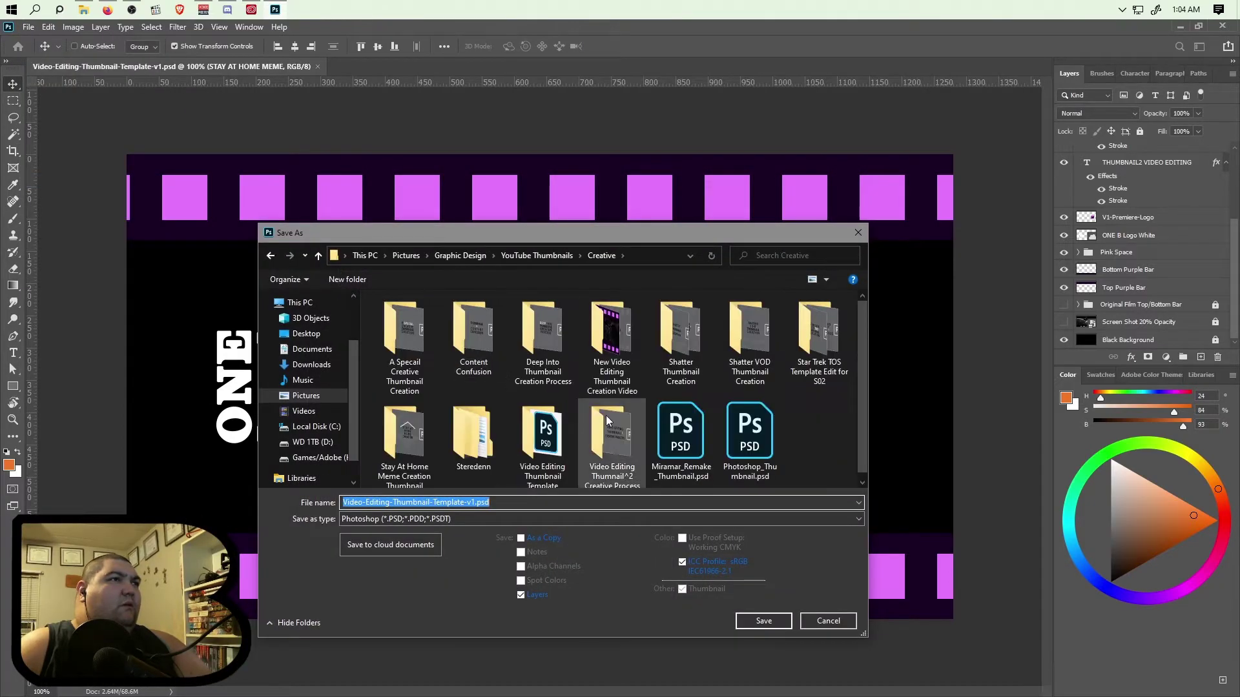
pyautogui.click(348, 279)
pyautogui.write('Video Thumbnails')
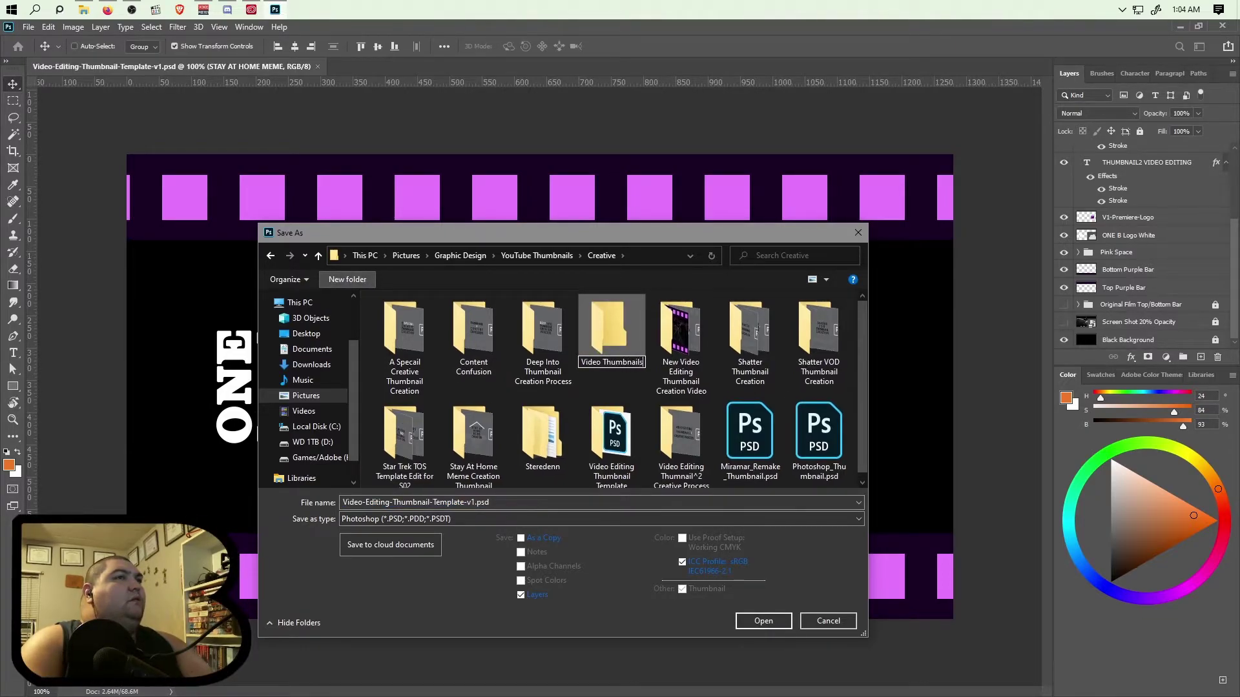
pyautogui.click(539, 378)
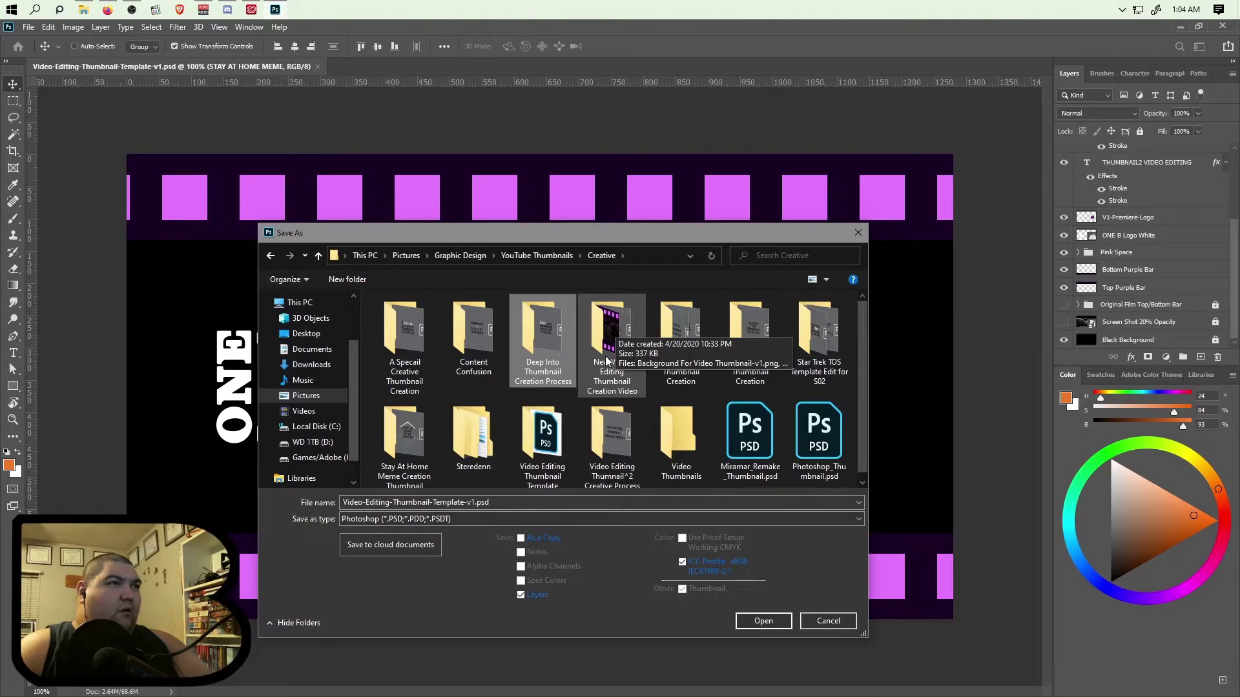
# Move the Video Editing Thumbnail Template folder into the Video Thumbnails folder and rename the latter "Video Editing Thumbnails"
pyautogui.scroll(-1, 616, 444)
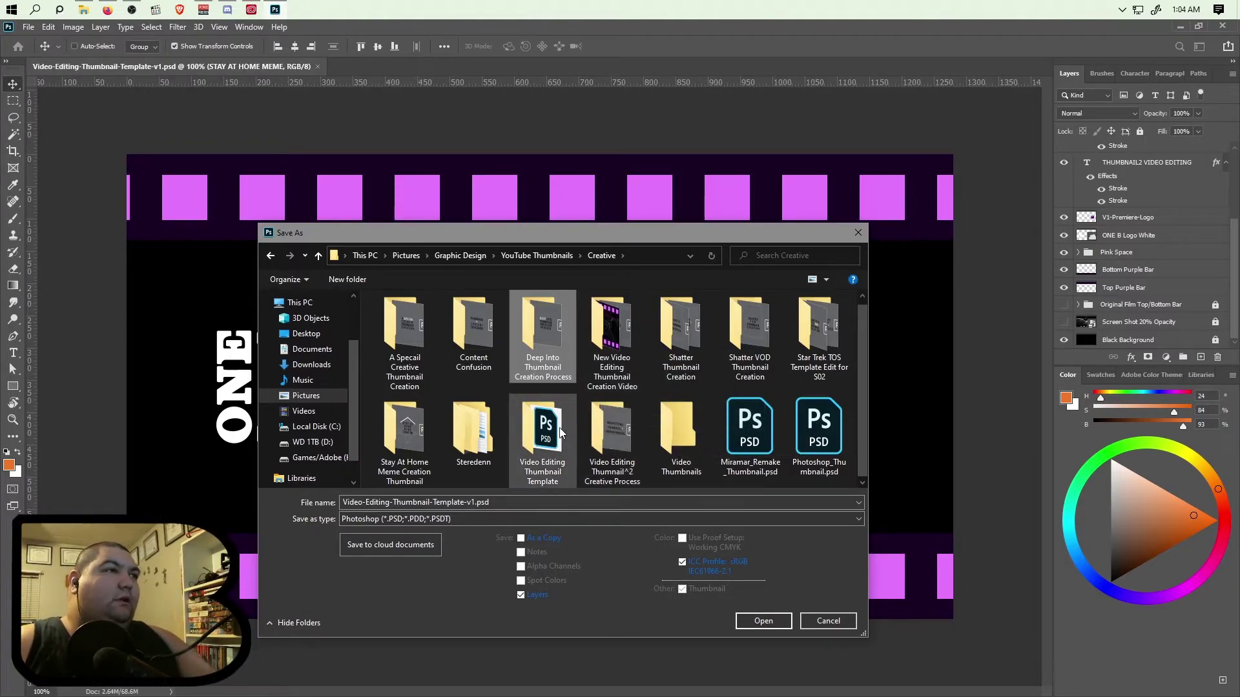
pyautogui.moveTo(543, 445); pyautogui.dragTo(680, 454)
pyautogui.rightClick(612, 465)
pyautogui.click(513, 443)
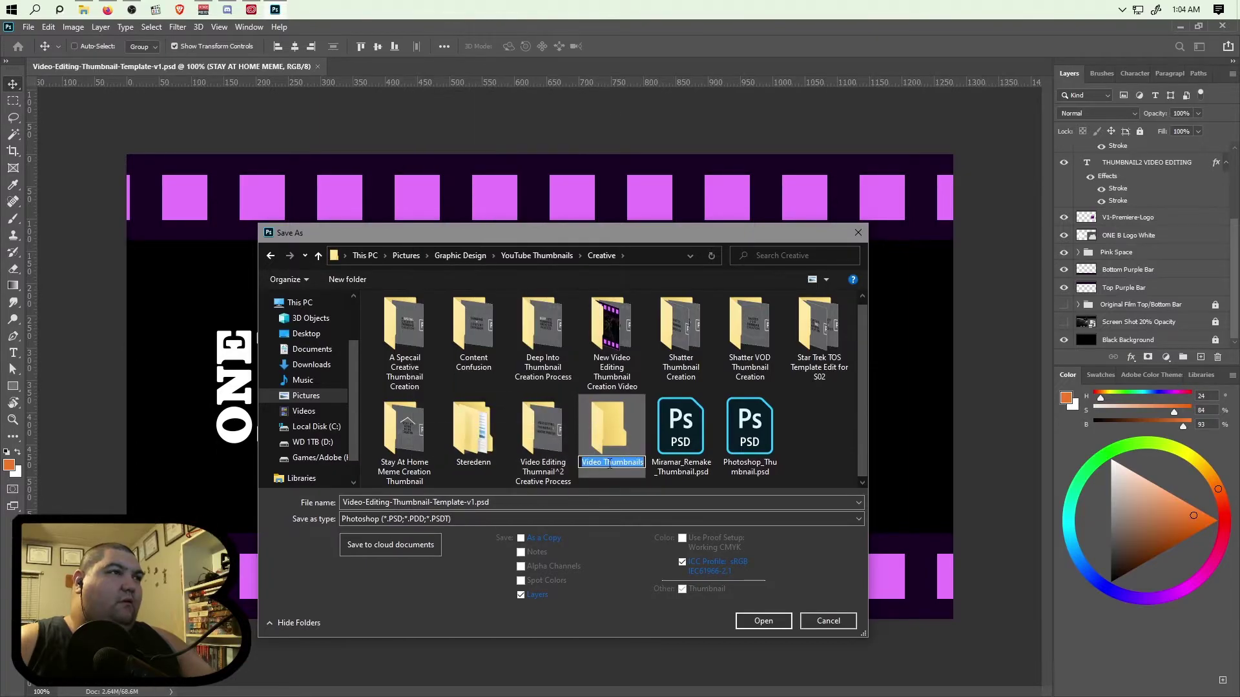
pyautogui.write('Editing')
pyautogui.press('Return')
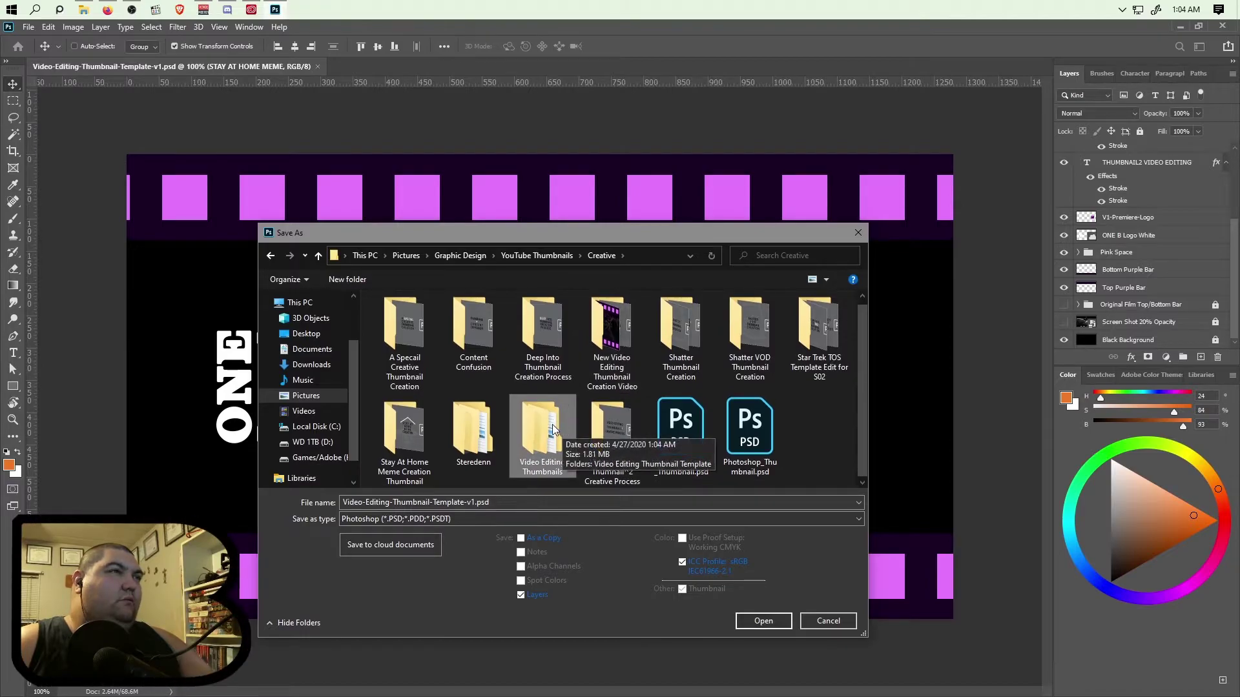
# Check the contents of the Video Editing Thumbnails folder, its template subfolder and the "Video Editing Thumnail^2 Creative Process" folder
pyautogui.doubleClick(554, 428)
pyautogui.doubleClick(412, 343)
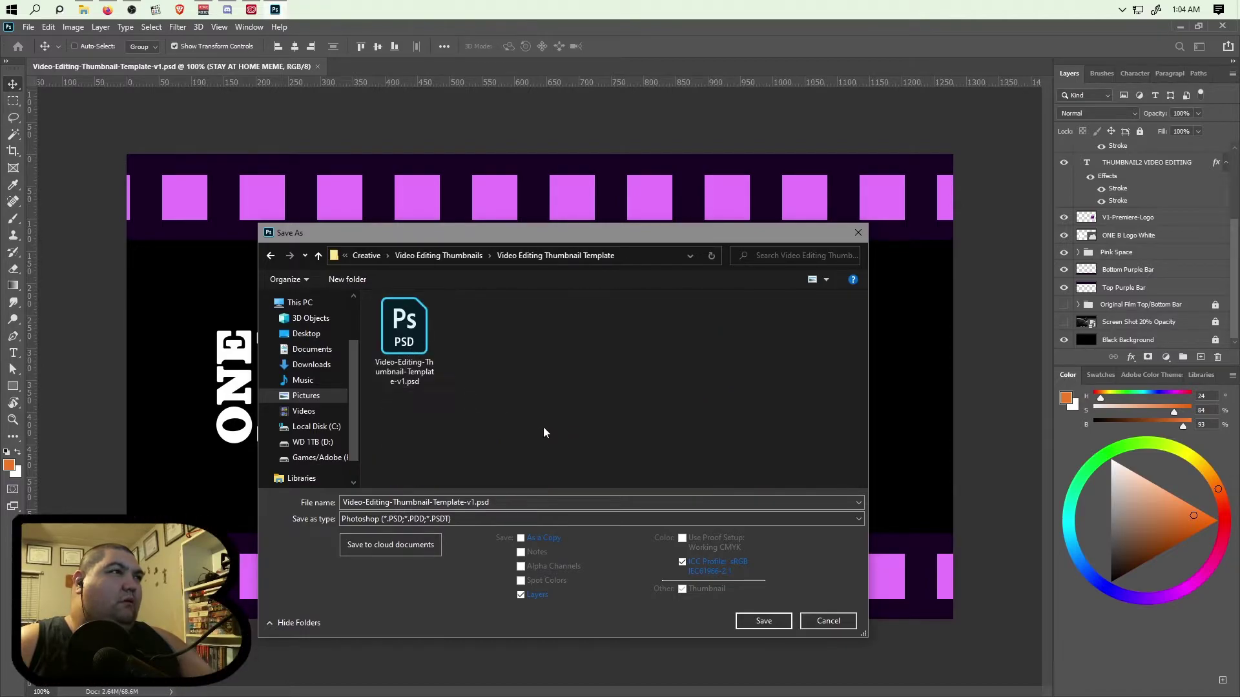
pyautogui.click(270, 257)
pyautogui.click(271, 257)
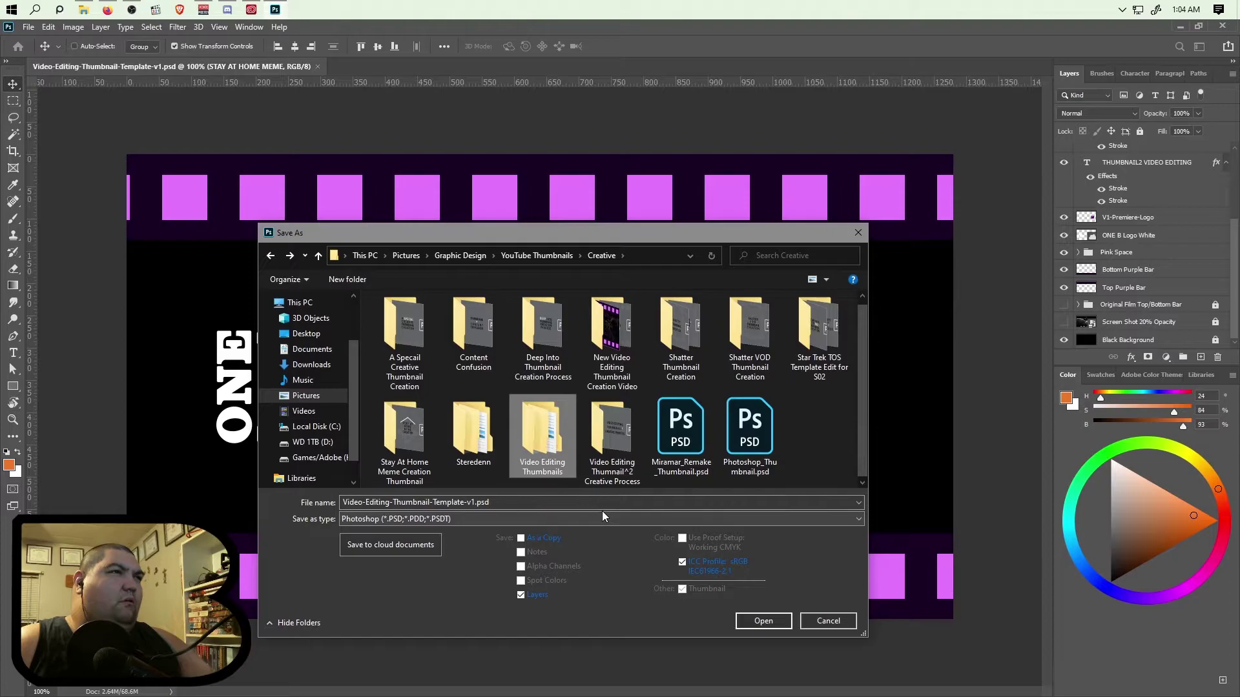
pyautogui.doubleClick(618, 438)
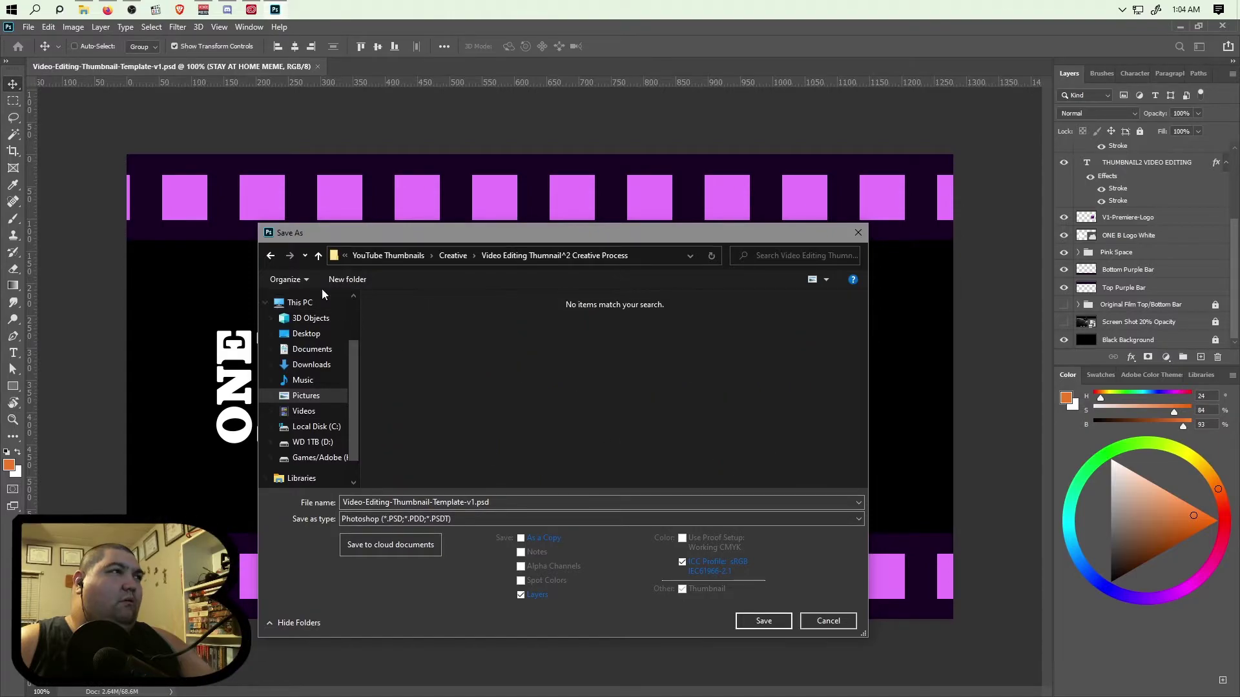
pyautogui.click(271, 257)
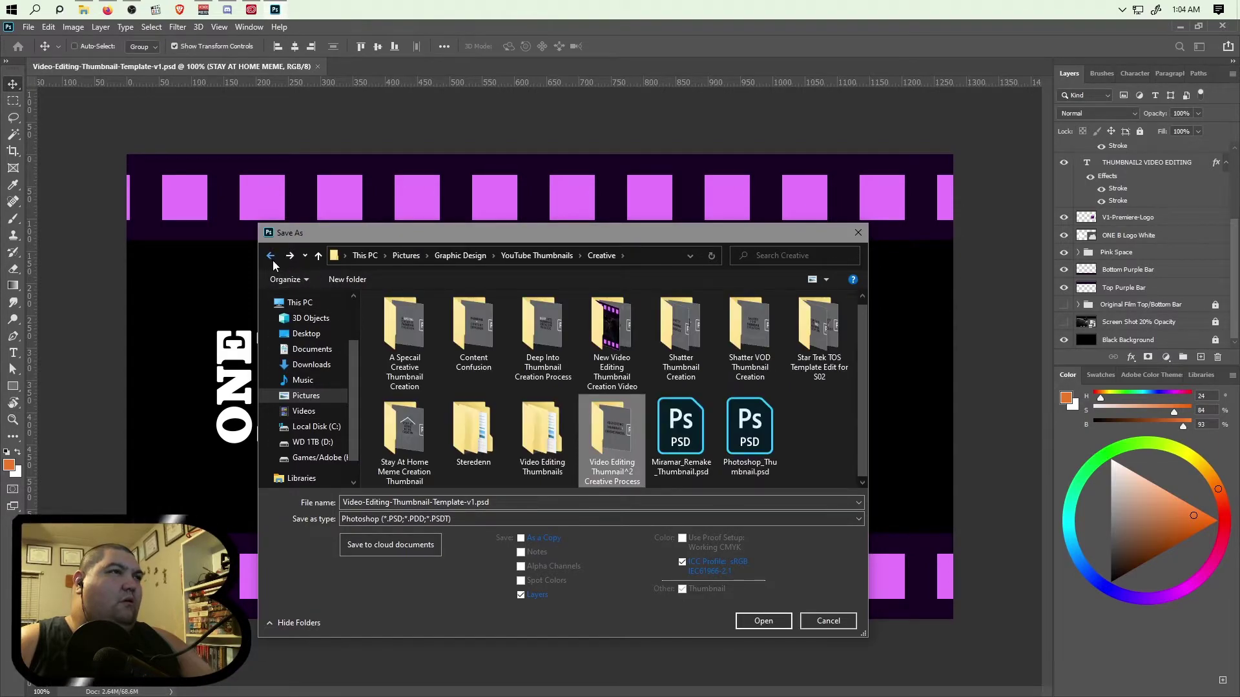
pyautogui.doubleClick(617, 445)
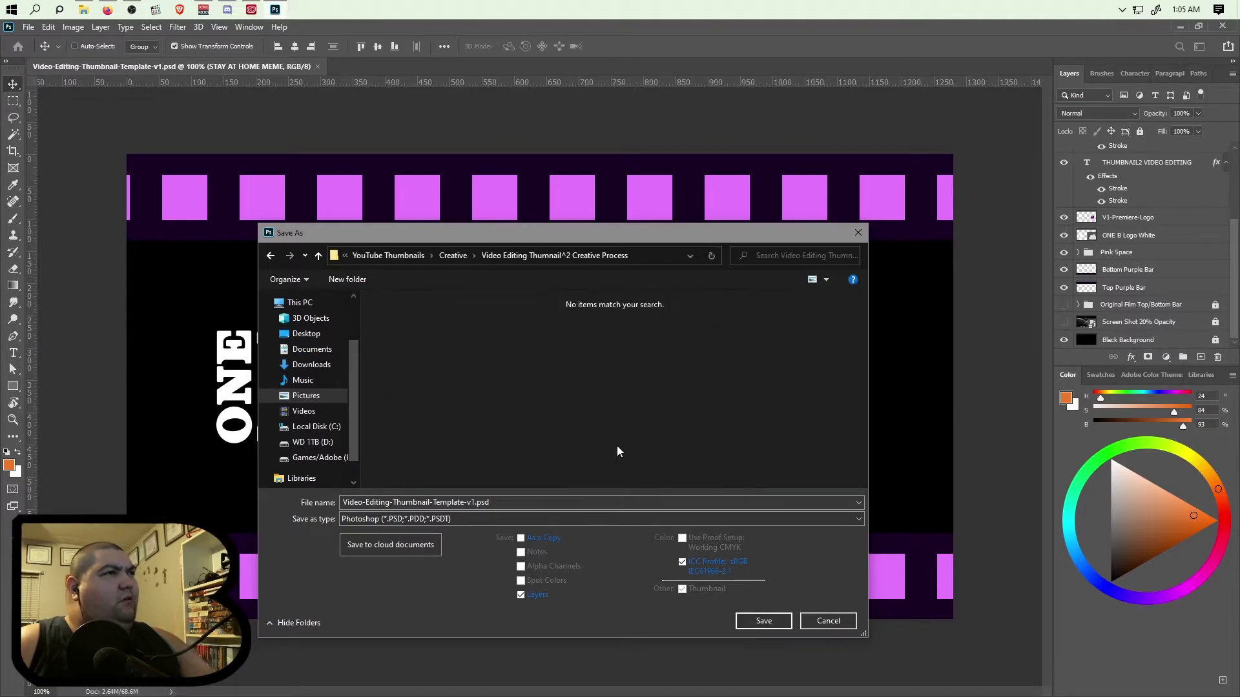
pyautogui.click(271, 256)
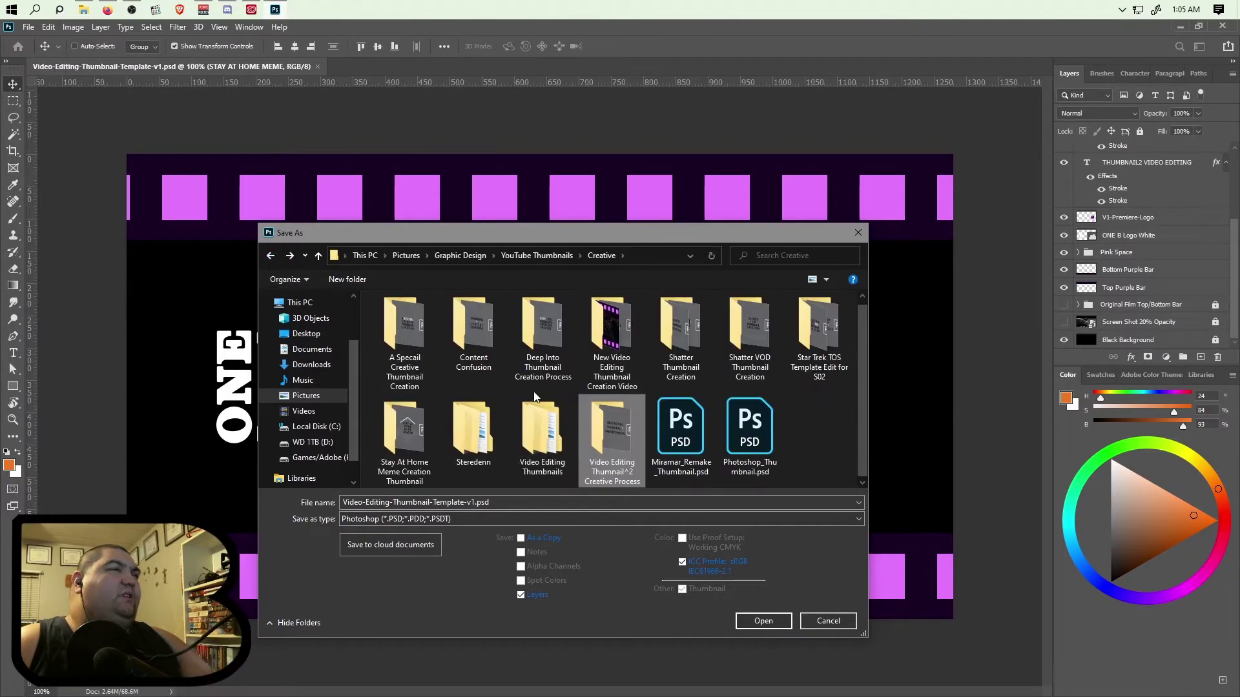
# Switch to File Explorer and examine the contents of the Creative folder under Pictures, Graphic Design, YouTube Thumbnails
pyautogui.click(84, 9)
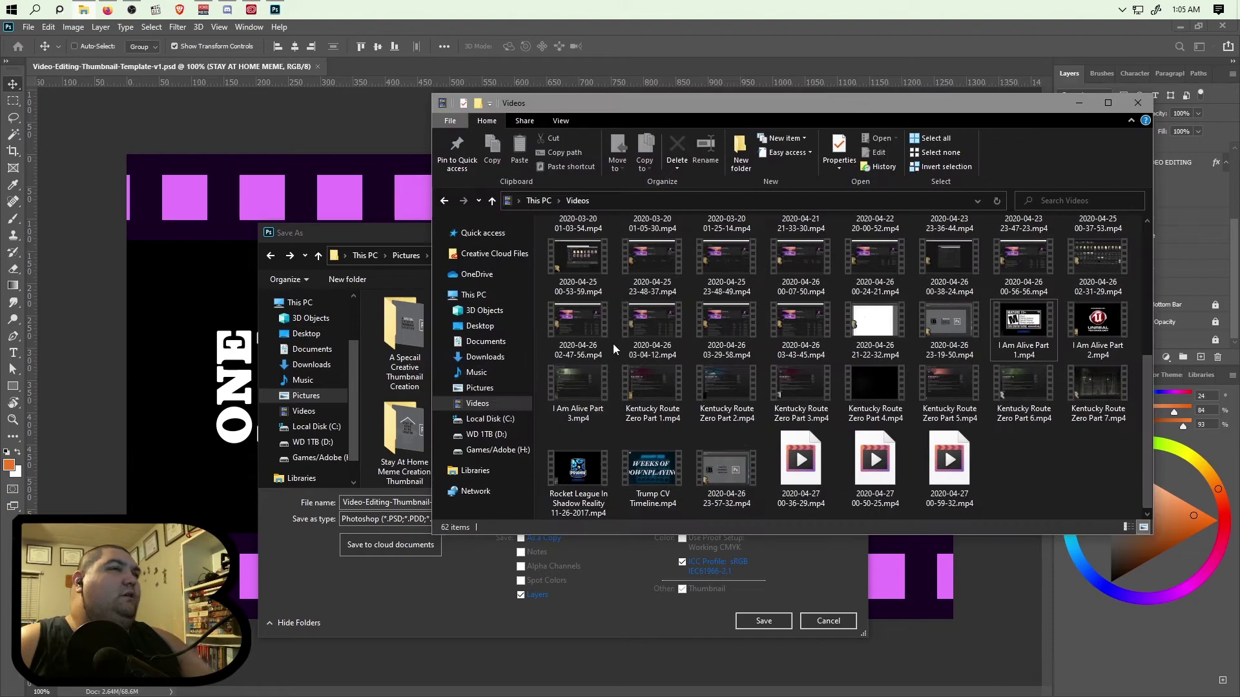
pyautogui.click(497, 389)
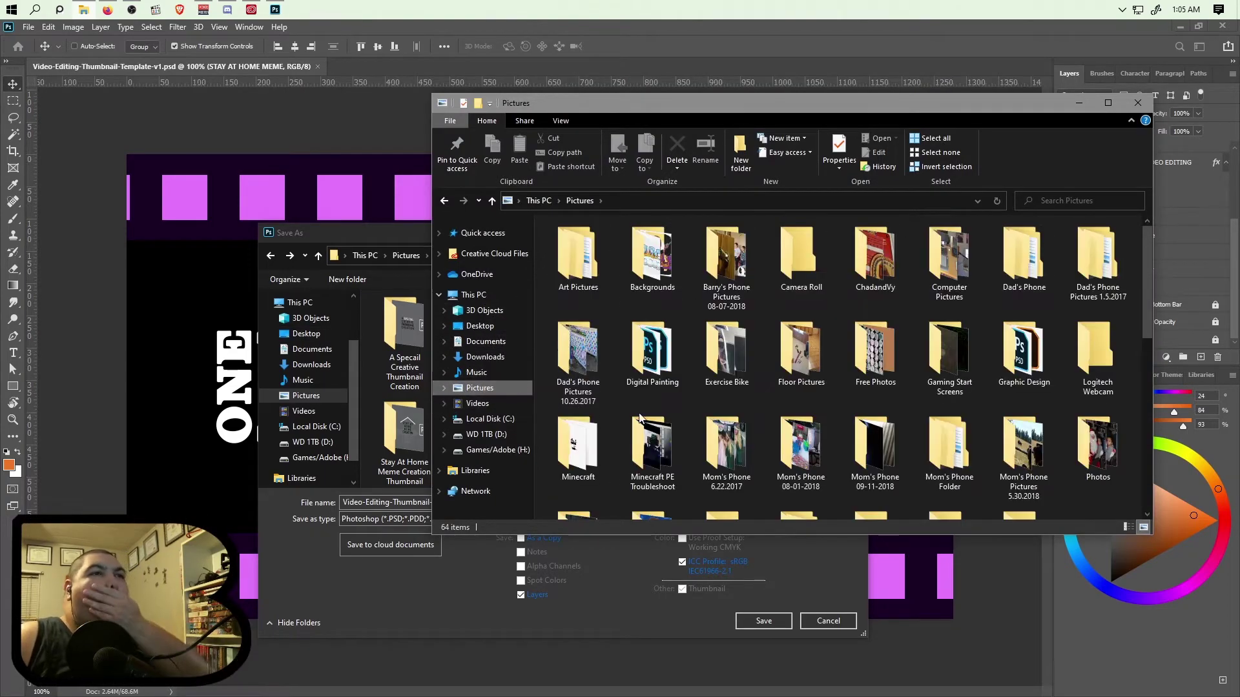
pyautogui.scroll(-4, 1001, 407)
pyautogui.scroll(2, 975, 413)
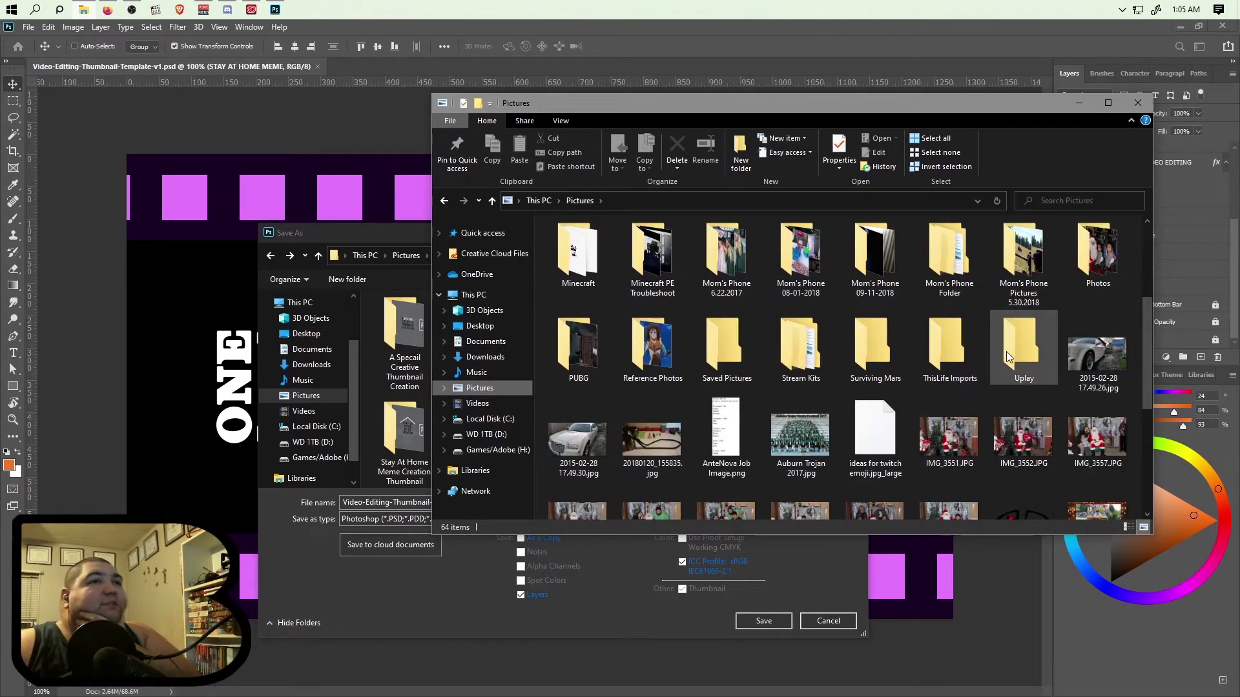
pyautogui.scroll(2, 944, 382)
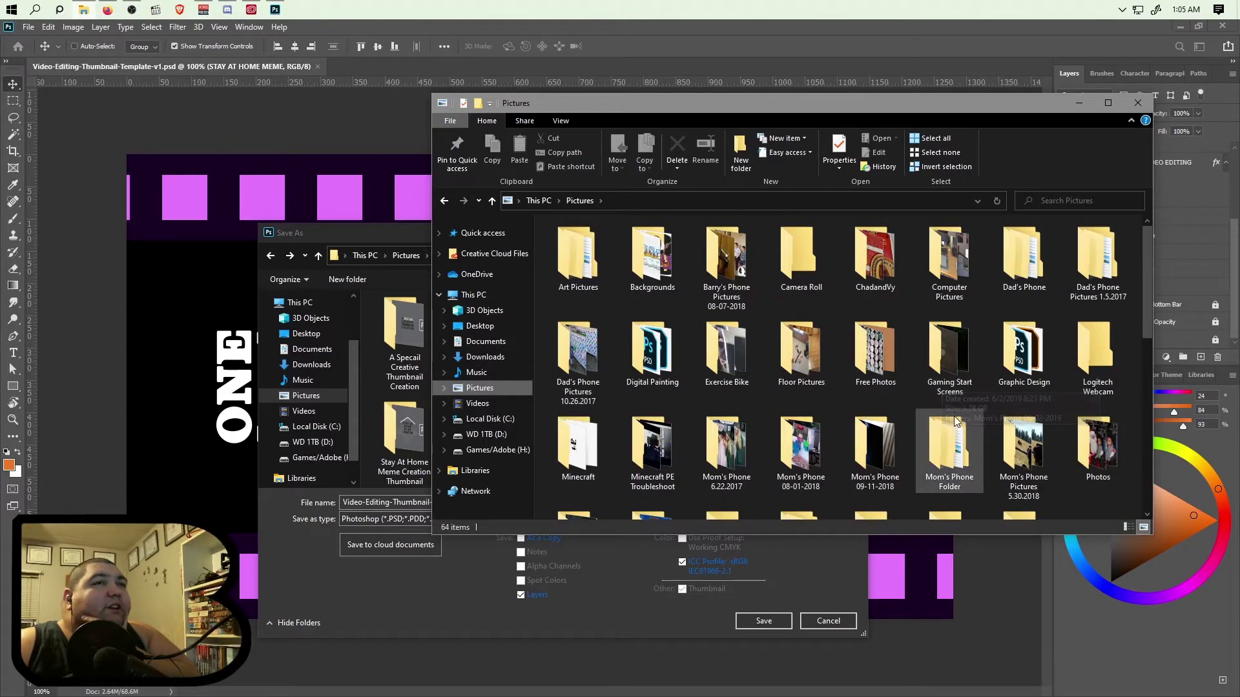
pyautogui.scroll(-2, 965, 432)
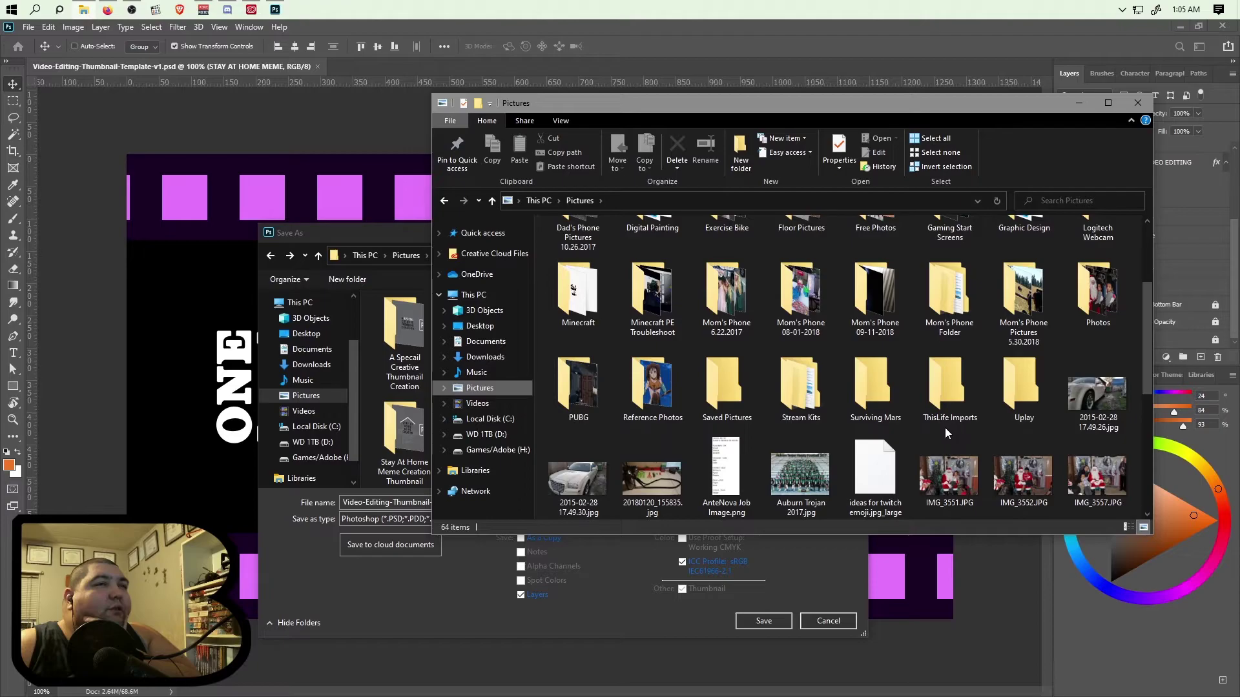
pyautogui.scroll(2, 944, 428)
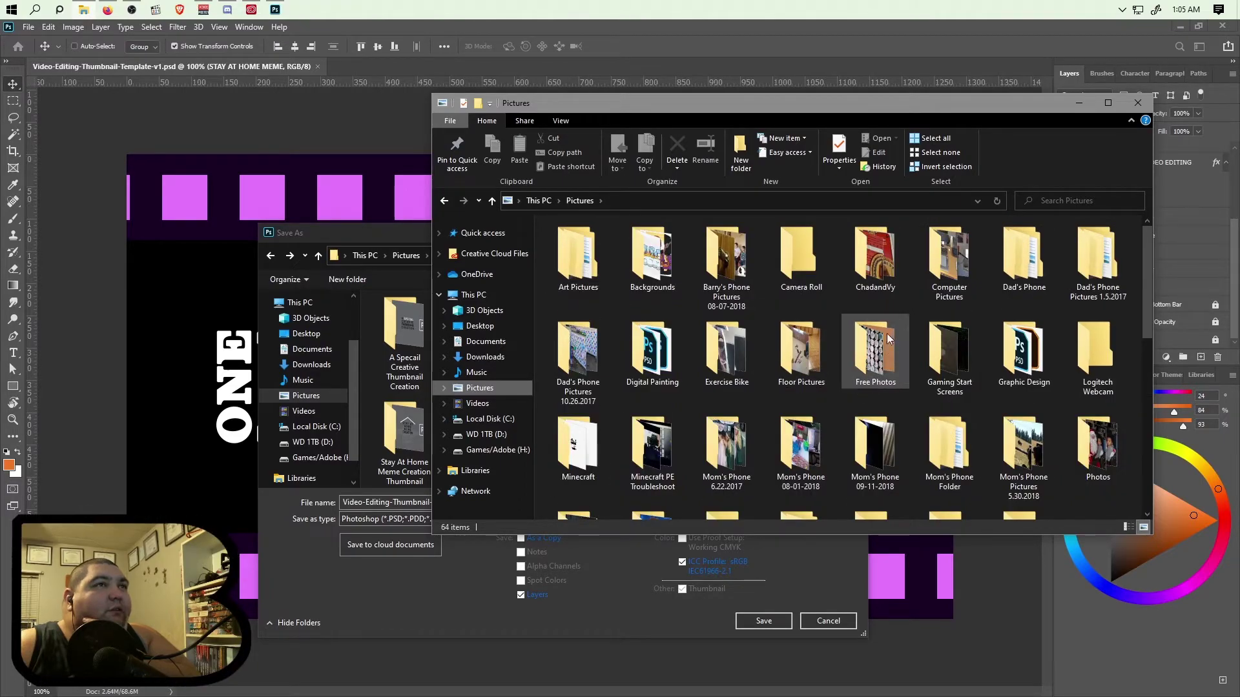
pyautogui.doubleClick(1024, 352)
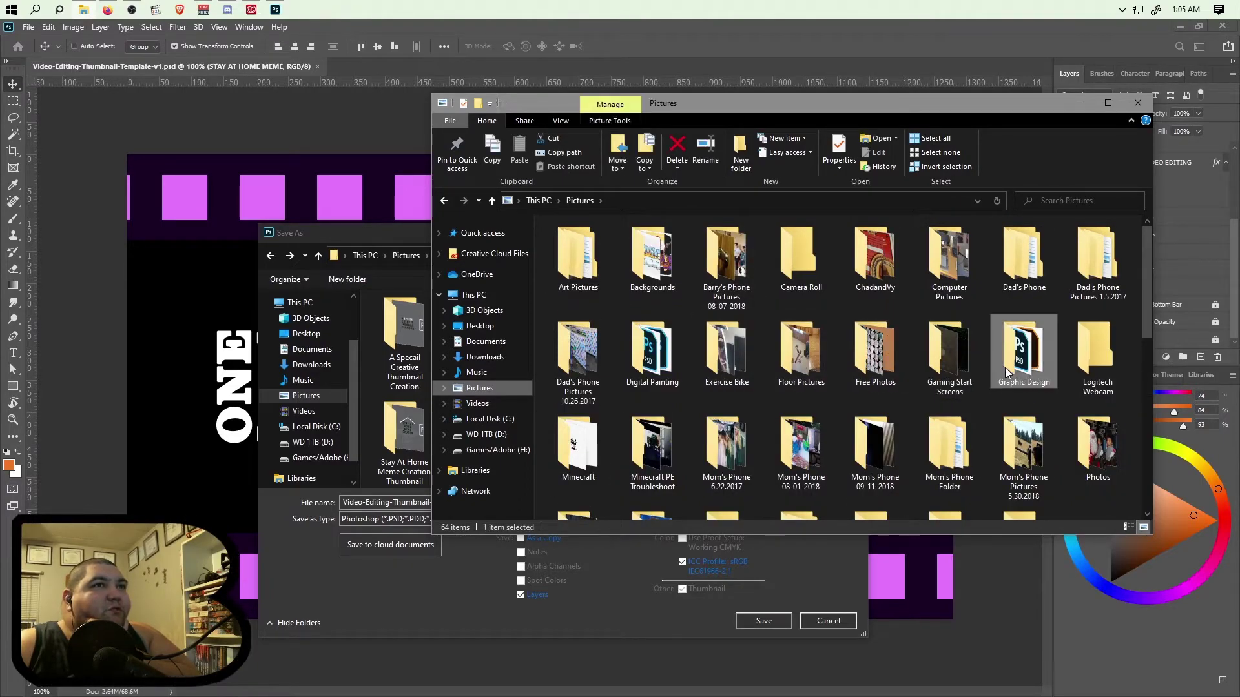
pyautogui.scroll(-10, 926, 374)
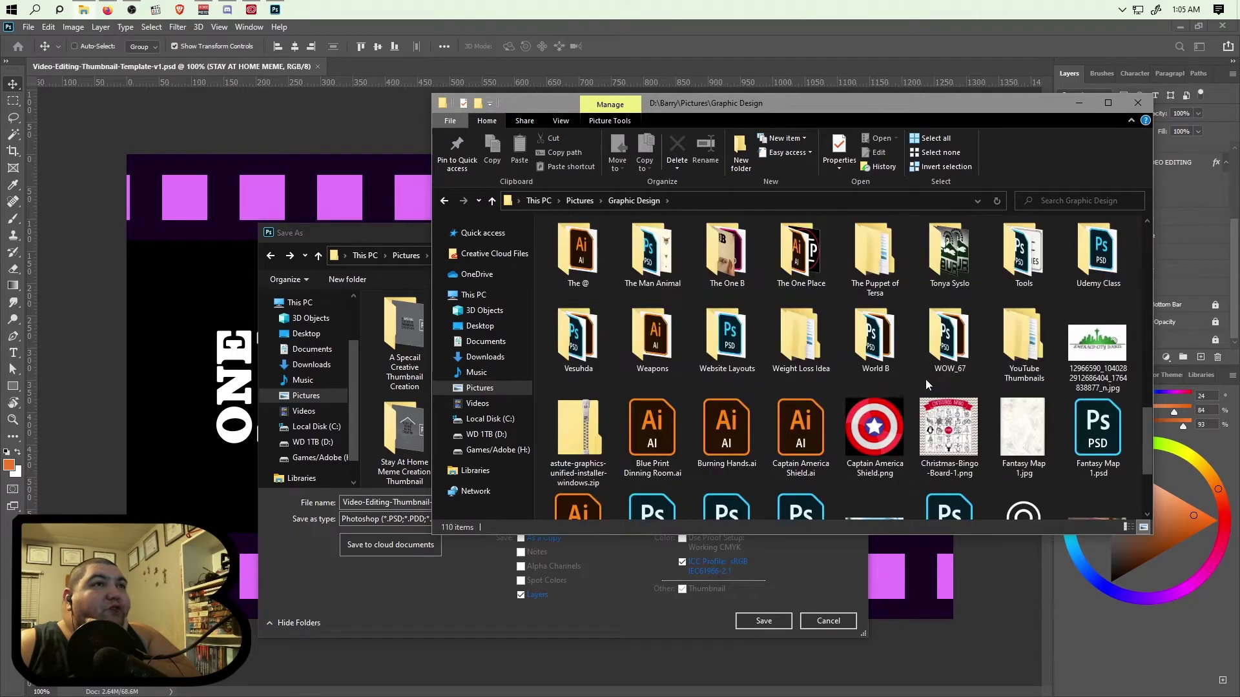
pyautogui.doubleClick(1019, 344)
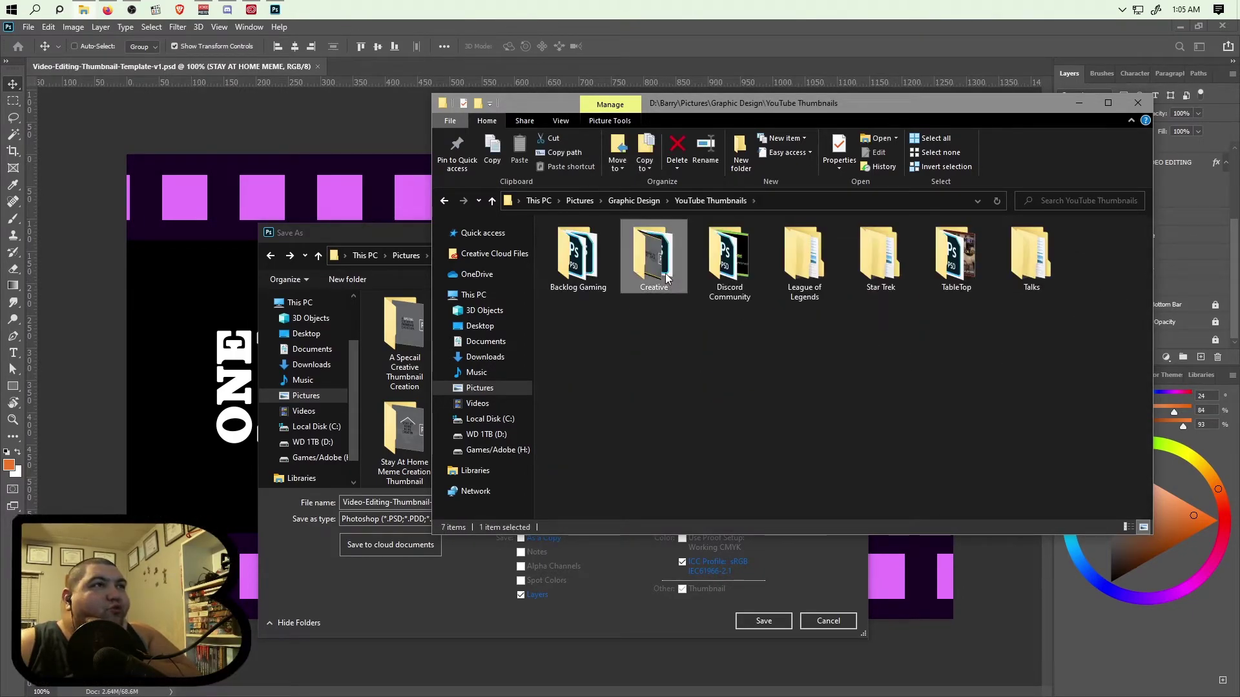
pyautogui.doubleClick(653, 258)
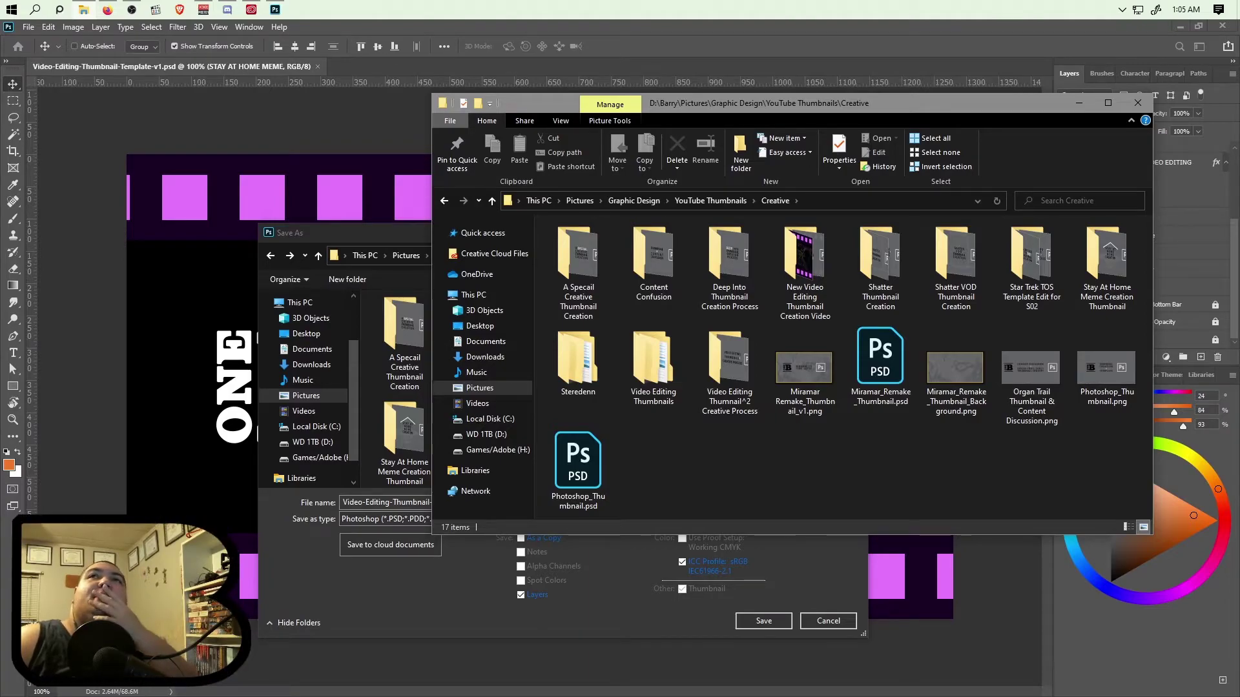
pyautogui.hotkey('alt', 'Tab')
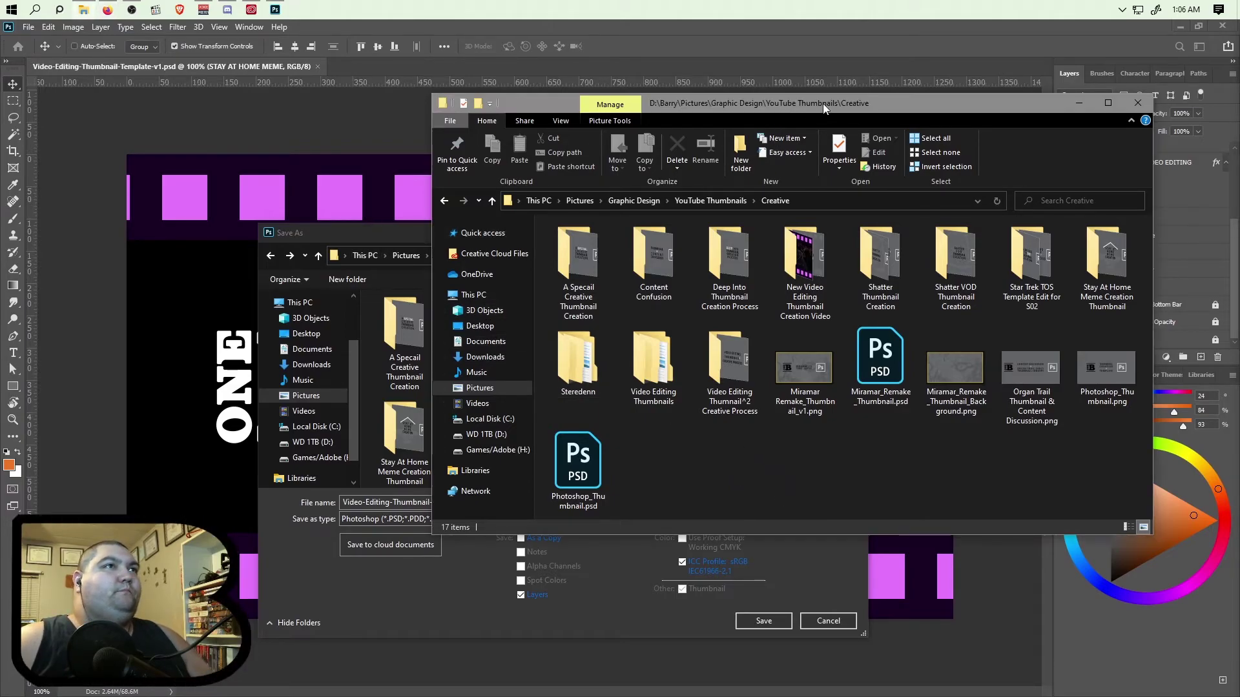
pyautogui.moveTo(823, 103); pyautogui.dragTo(650, 175)
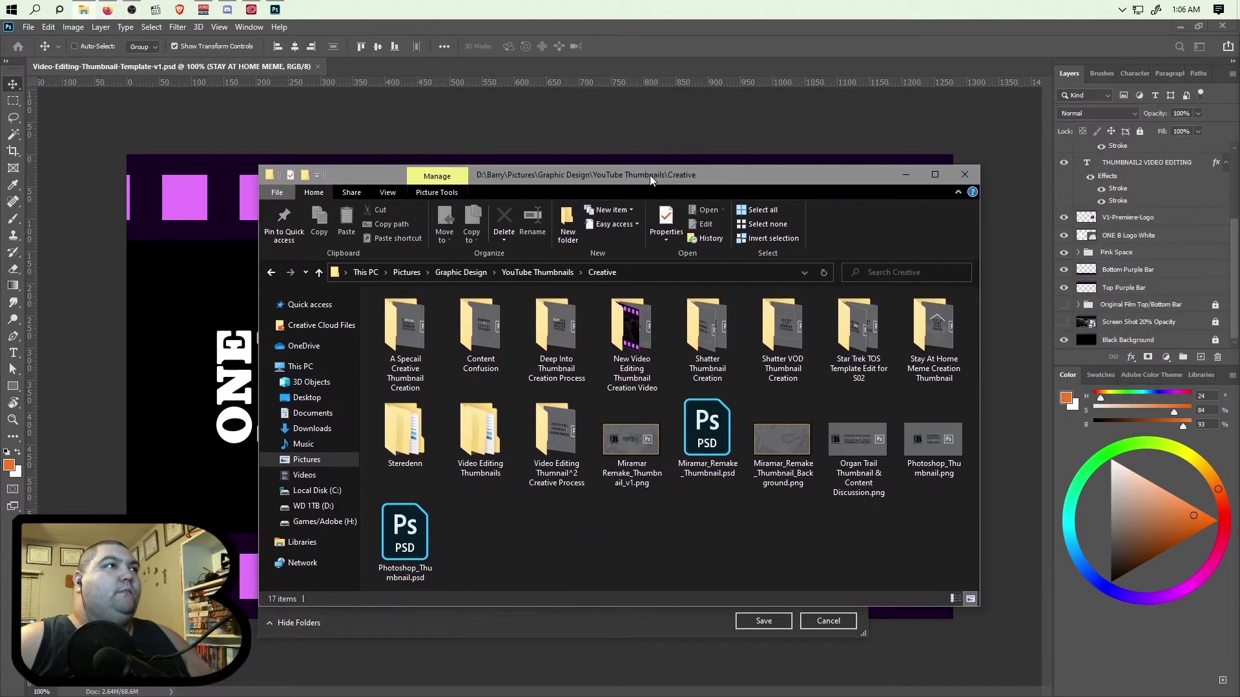
pyautogui.click(965, 175)
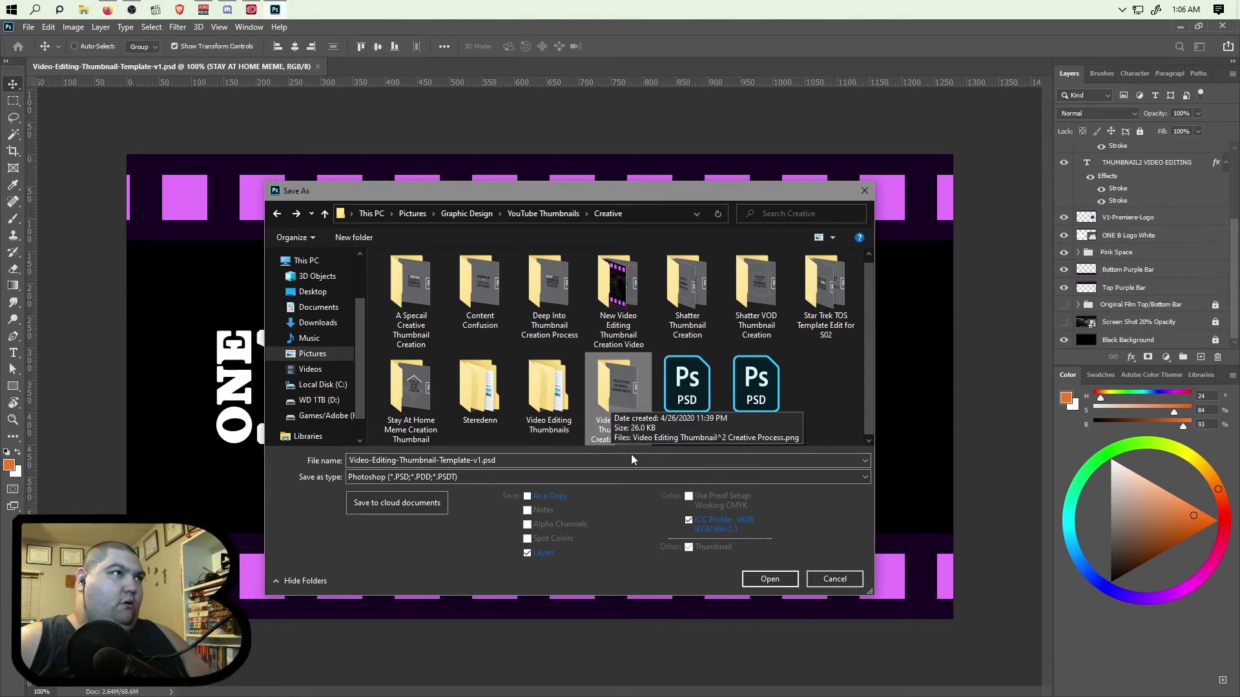
# In the save dialog, create a folder named "Stay At Home Meme Thumbnail Squared" inside the Video Editing Thumbnails folder
pyautogui.doubleClick(552, 407)
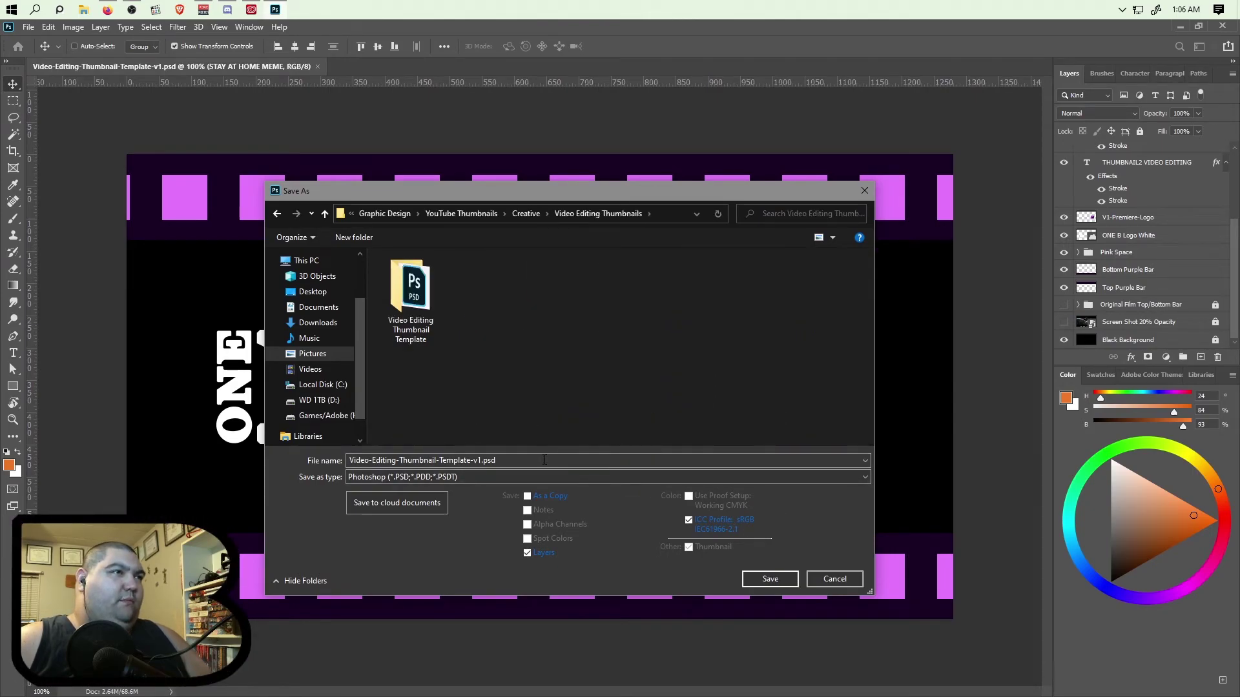
pyautogui.click(357, 237)
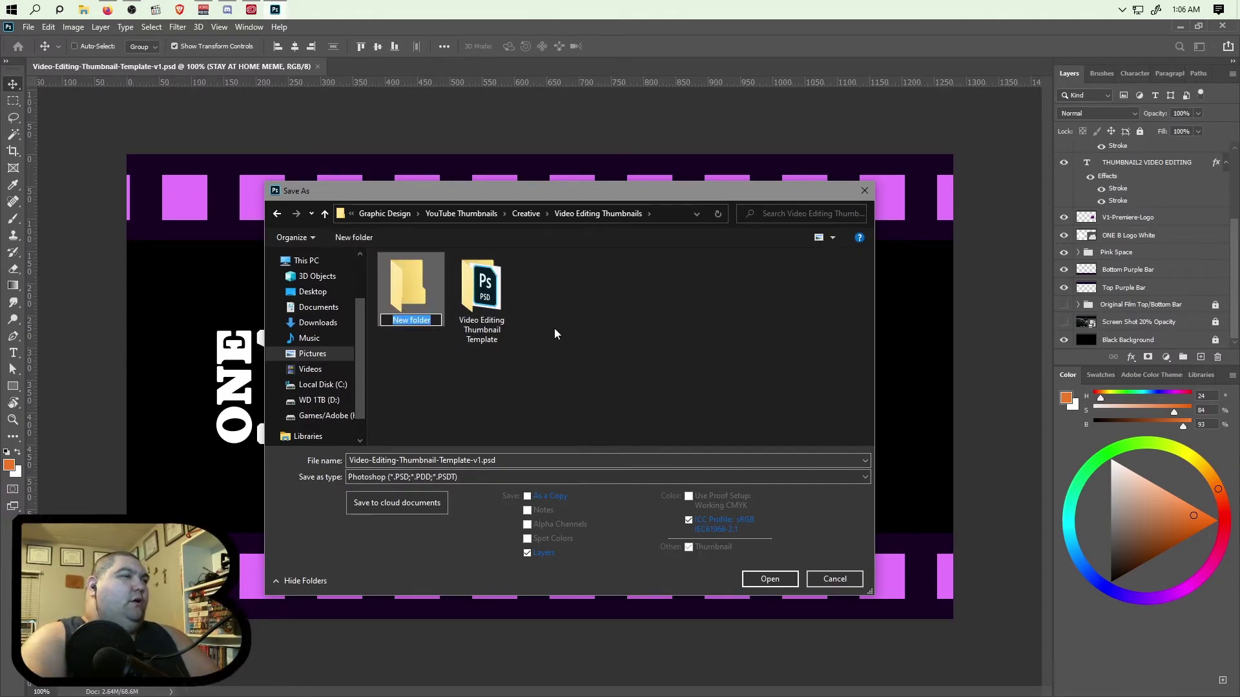
pyautogui.moveTo(599, 196); pyautogui.dragTo(599, 156)
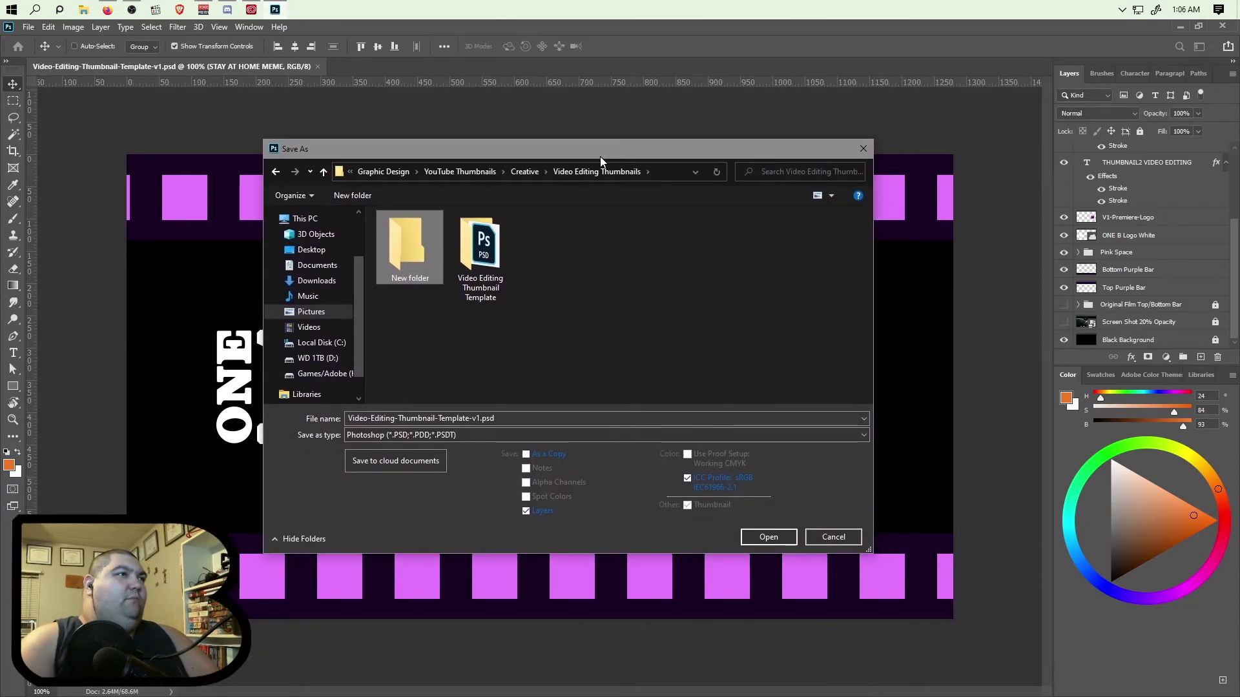
pyautogui.rightClick(407, 277)
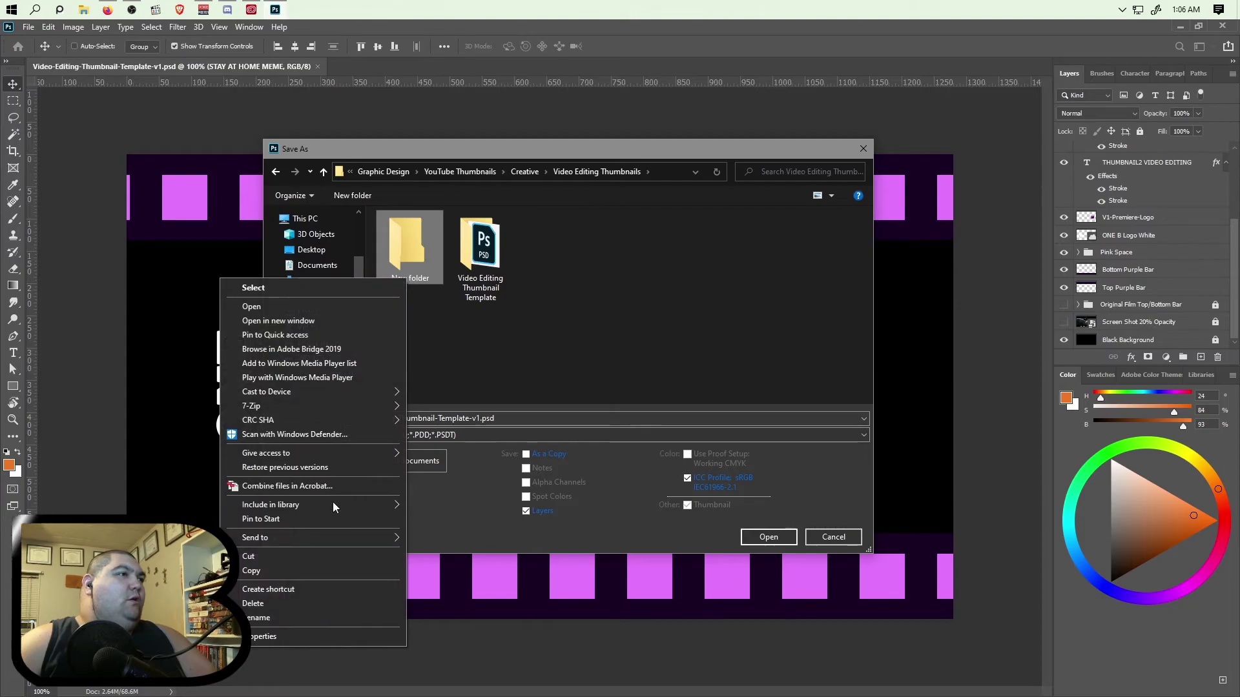
pyautogui.click(337, 615)
pyautogui.write('Stay At')
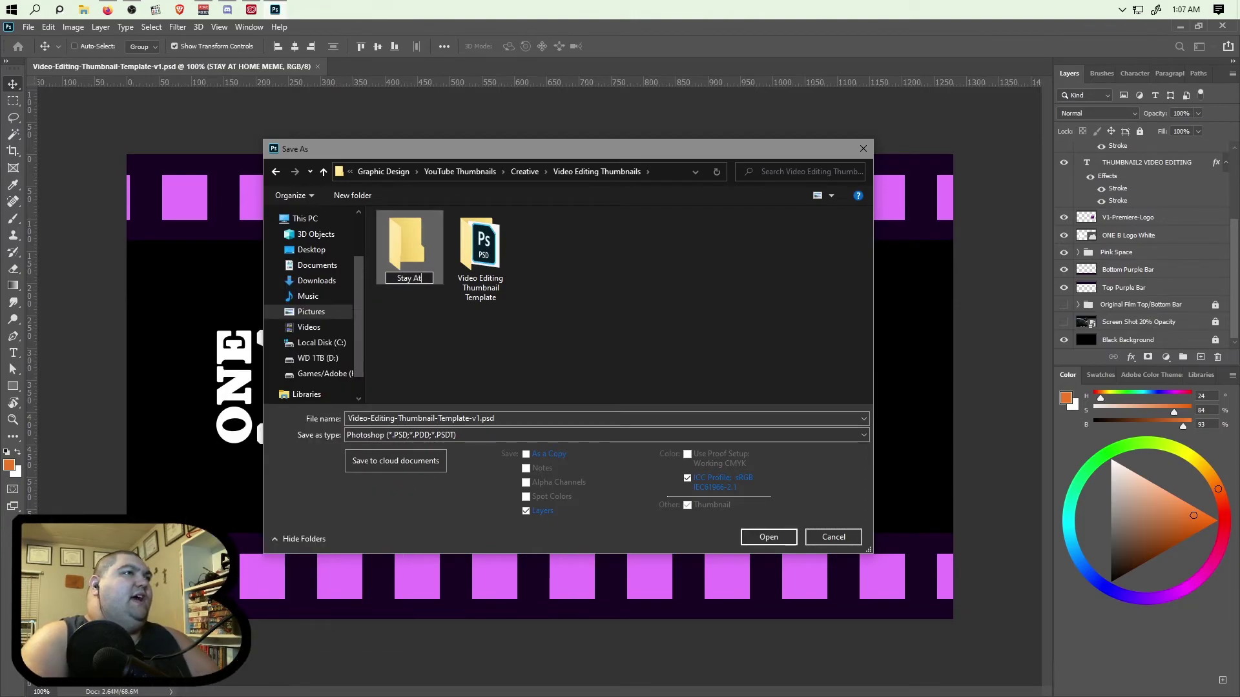
pyautogui.write(' Home Meme')
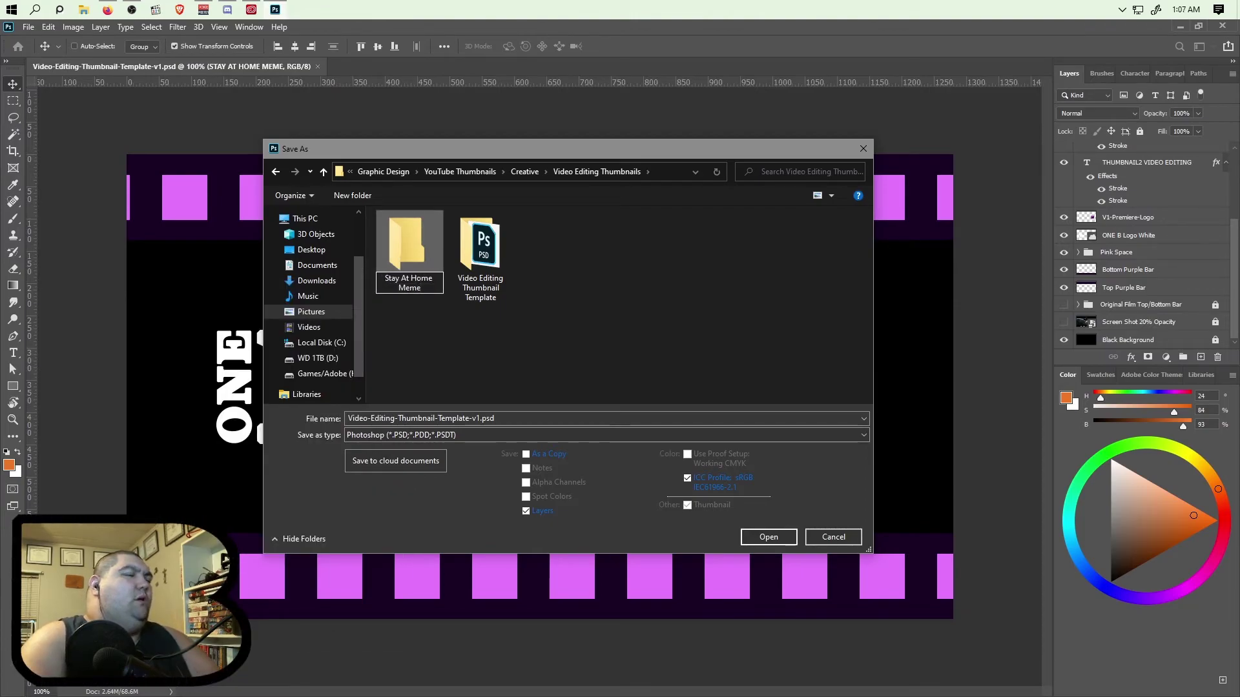
pyautogui.write(' Thumbnail Squared')
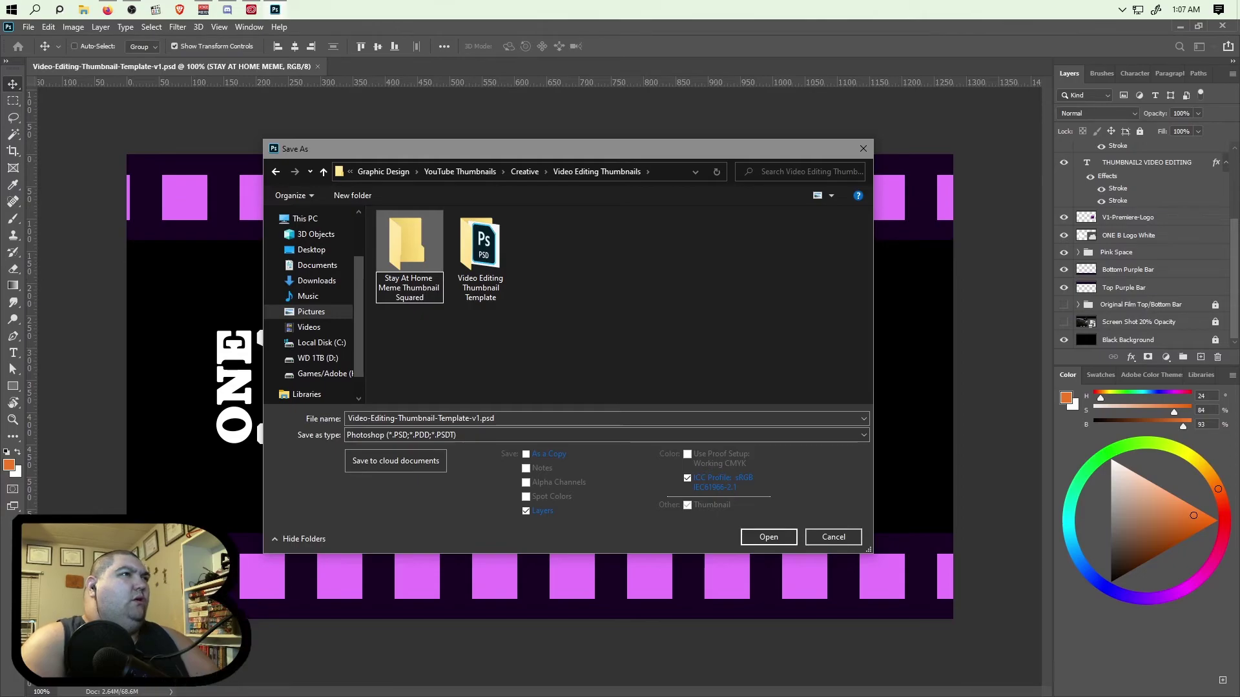
pyautogui.click(466, 343)
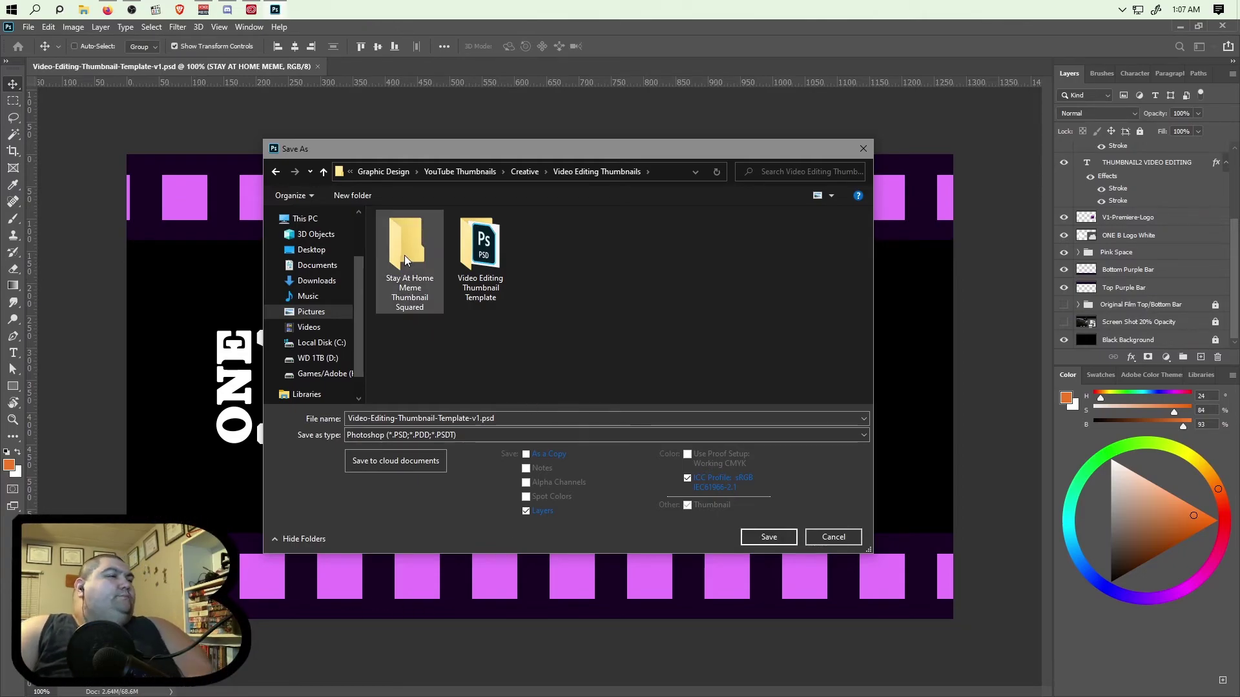
# Choose the Stay At Home Meme Thumbnail Squared folder as the save location and name the file "Stay At Home Meme Thumbnail Squared.psd"
pyautogui.click(418, 272)
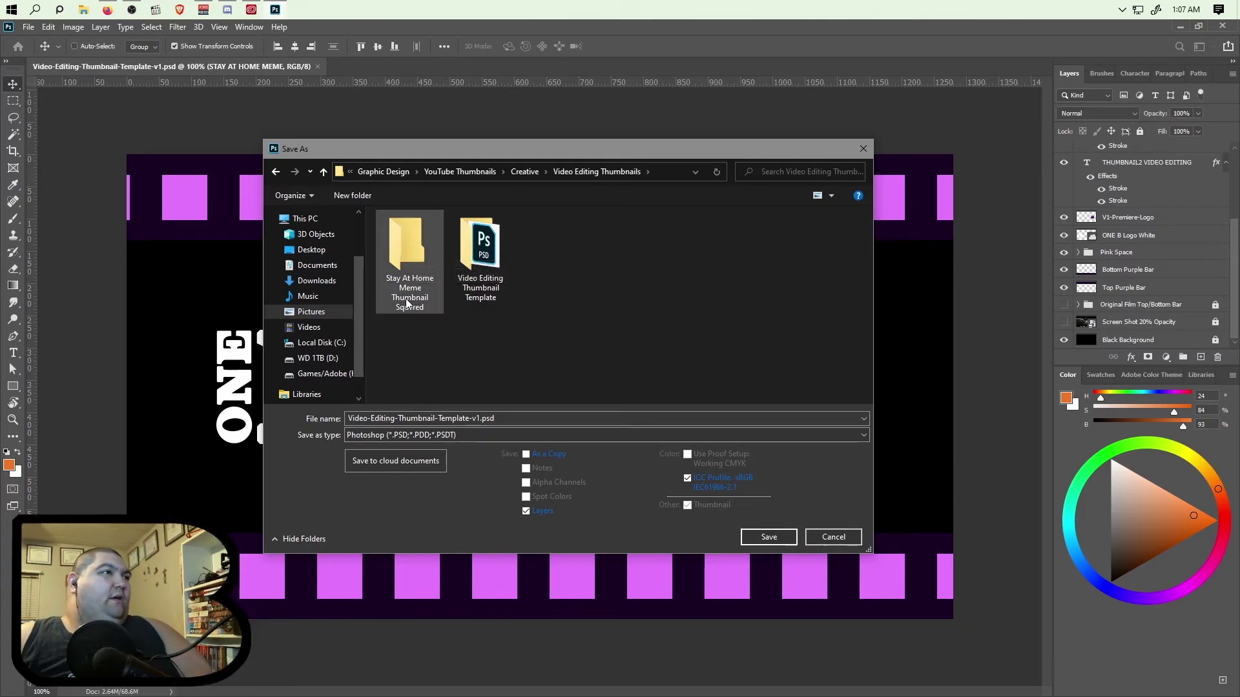
pyautogui.doubleClick(417, 272)
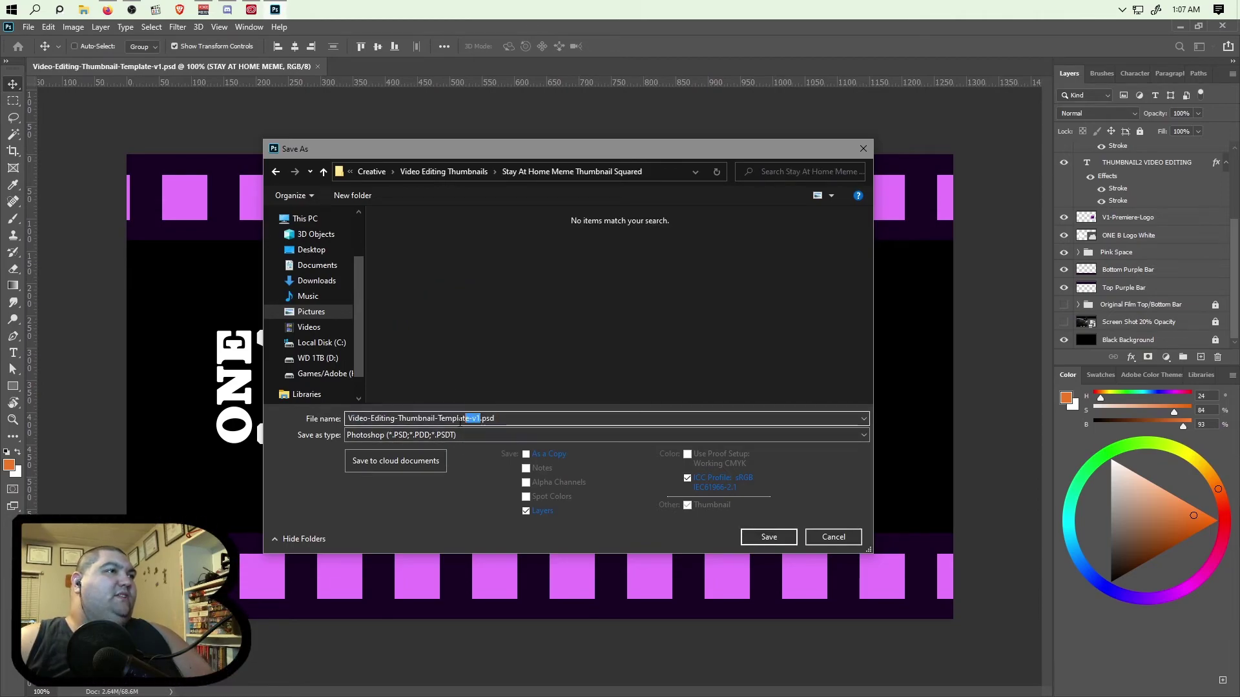
pyautogui.press('BackSpace')
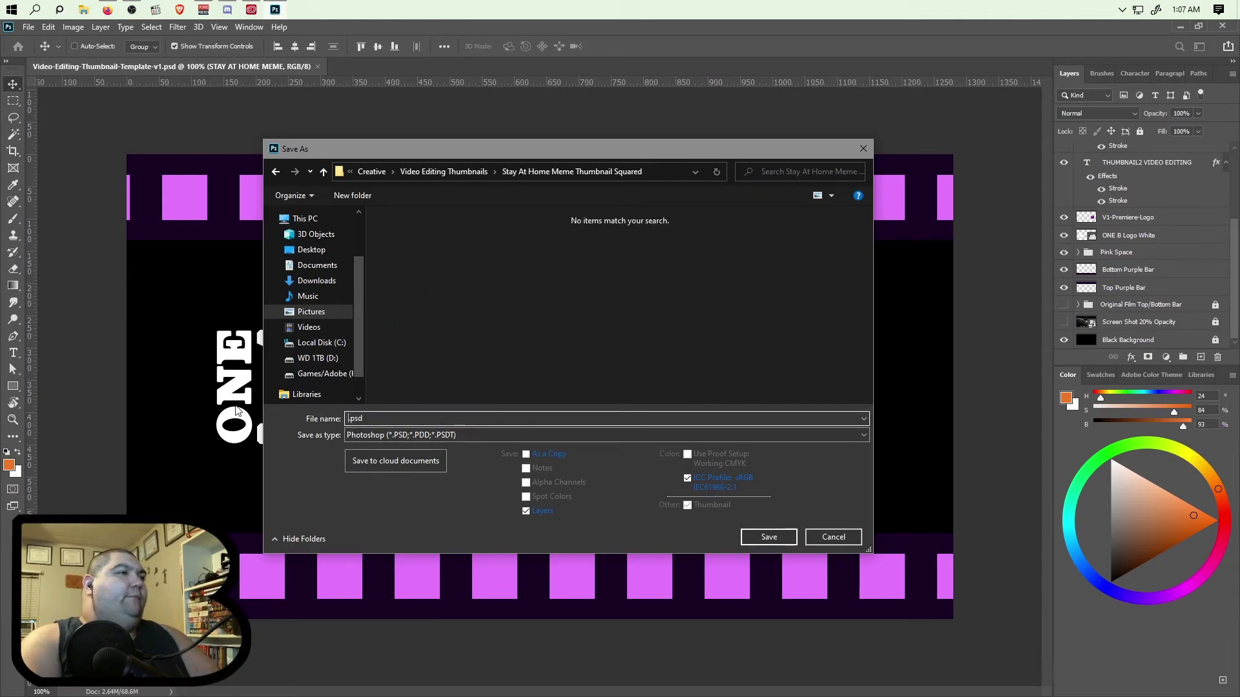
pyautogui.press('BackSpace')
pyautogui.press('BackSpace')
pyautogui.press('BackSpace')
pyautogui.press('BackSpace')
pyautogui.write('Stat')
pyautogui.press('BackSpace')
pyautogui.write('y At')
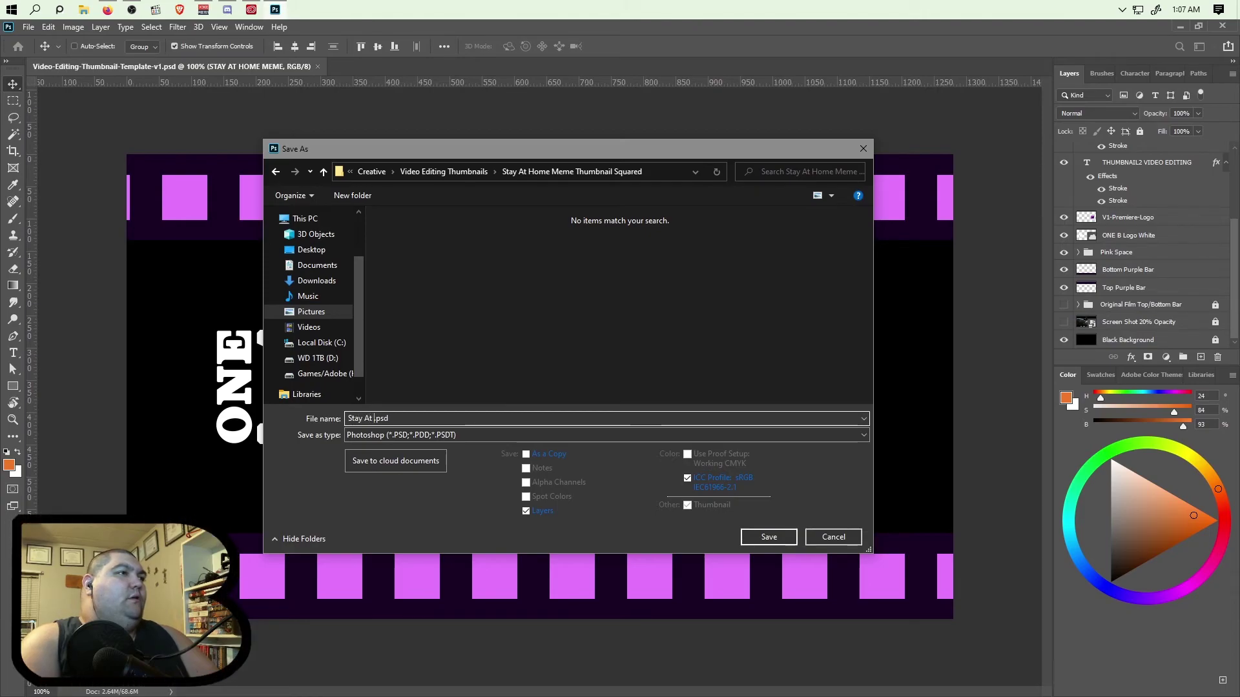
pyautogui.write(' Home Meme')
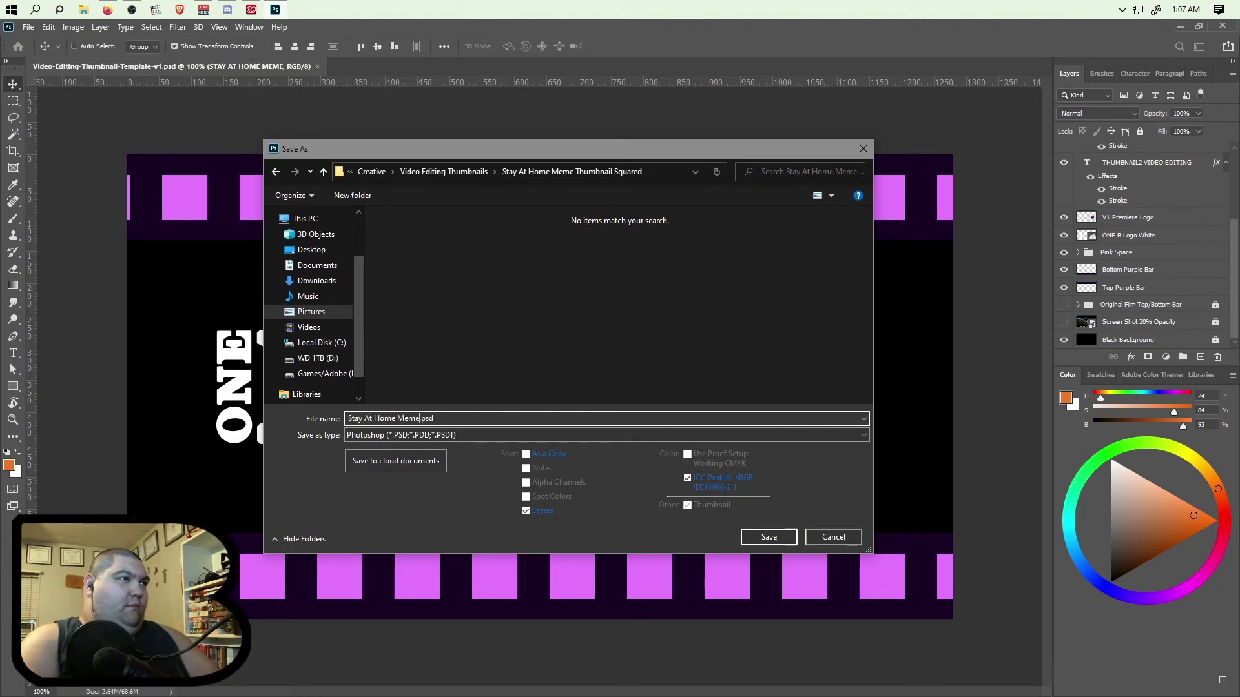
pyautogui.write(' Thumbnail ')
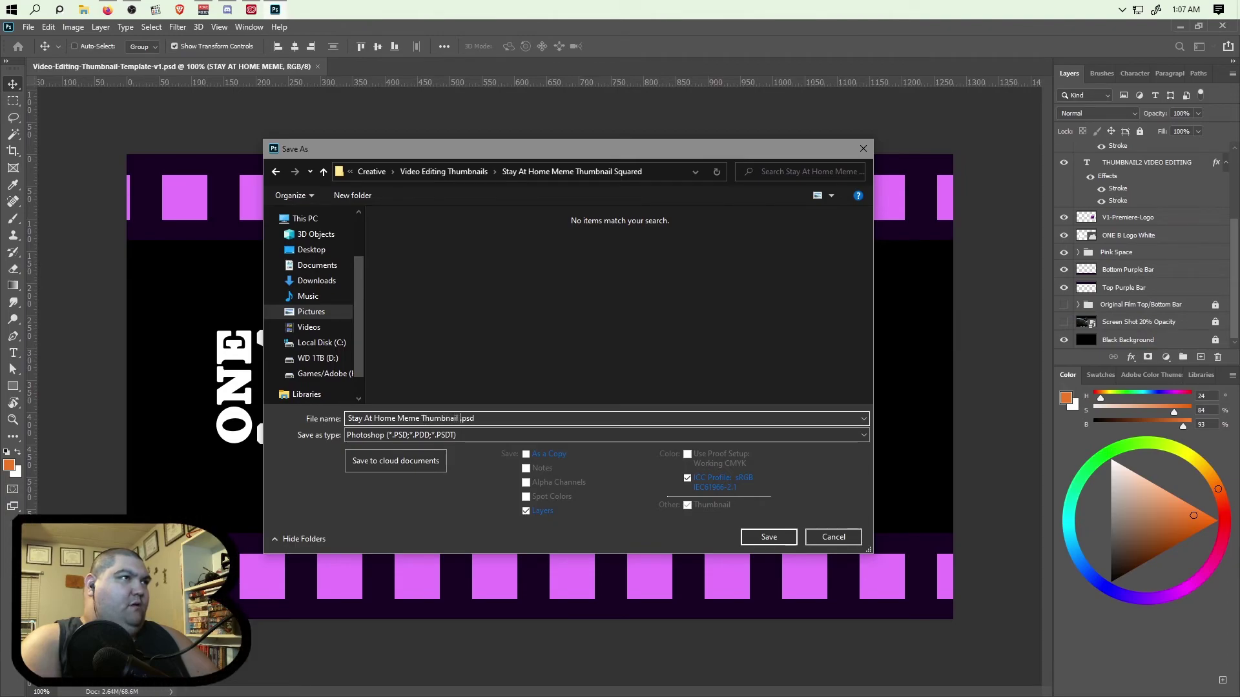
pyautogui.write('Squared')
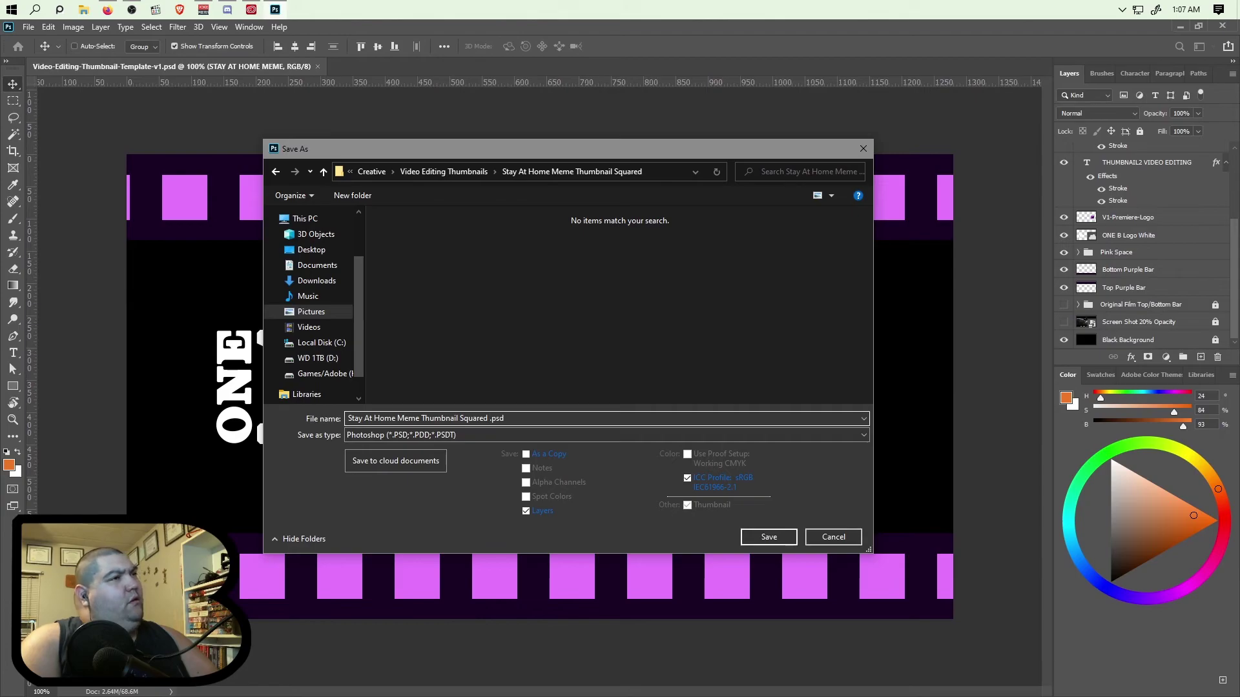
pyautogui.press('BackSpace')
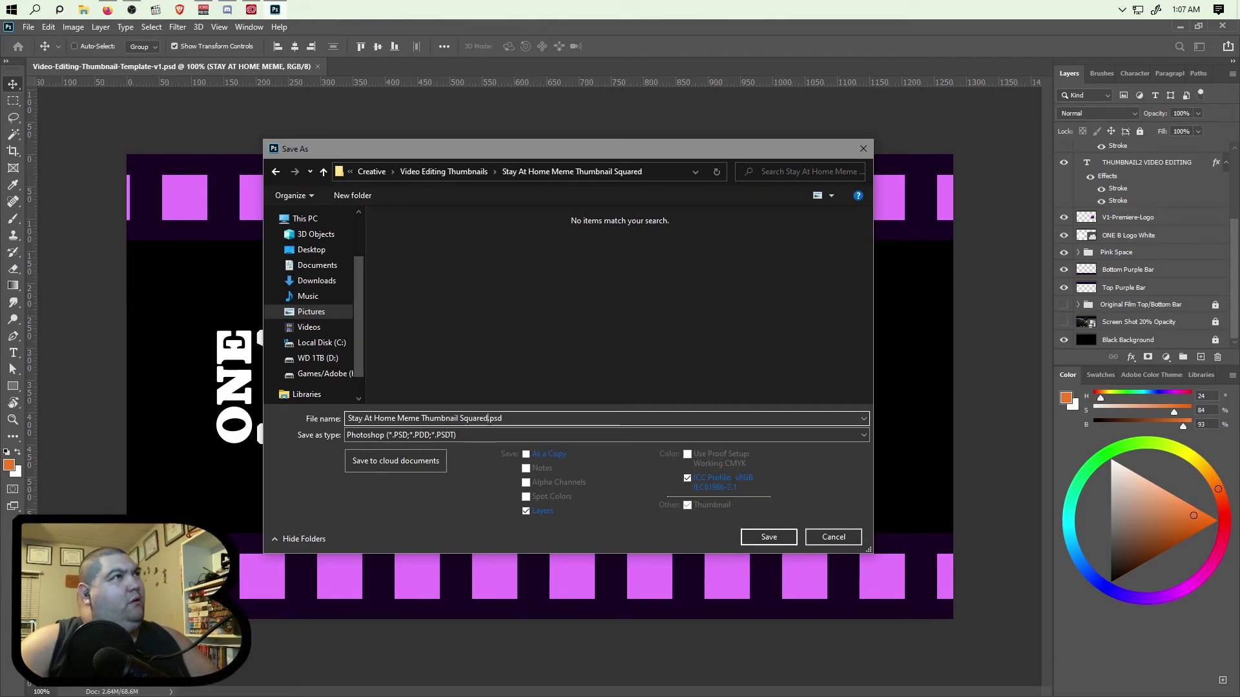
# Add "-v1" to the end of the file name and save the PSD with maximized compatibility
pyautogui.moveTo(438, 159); pyautogui.dragTo(468, 159)
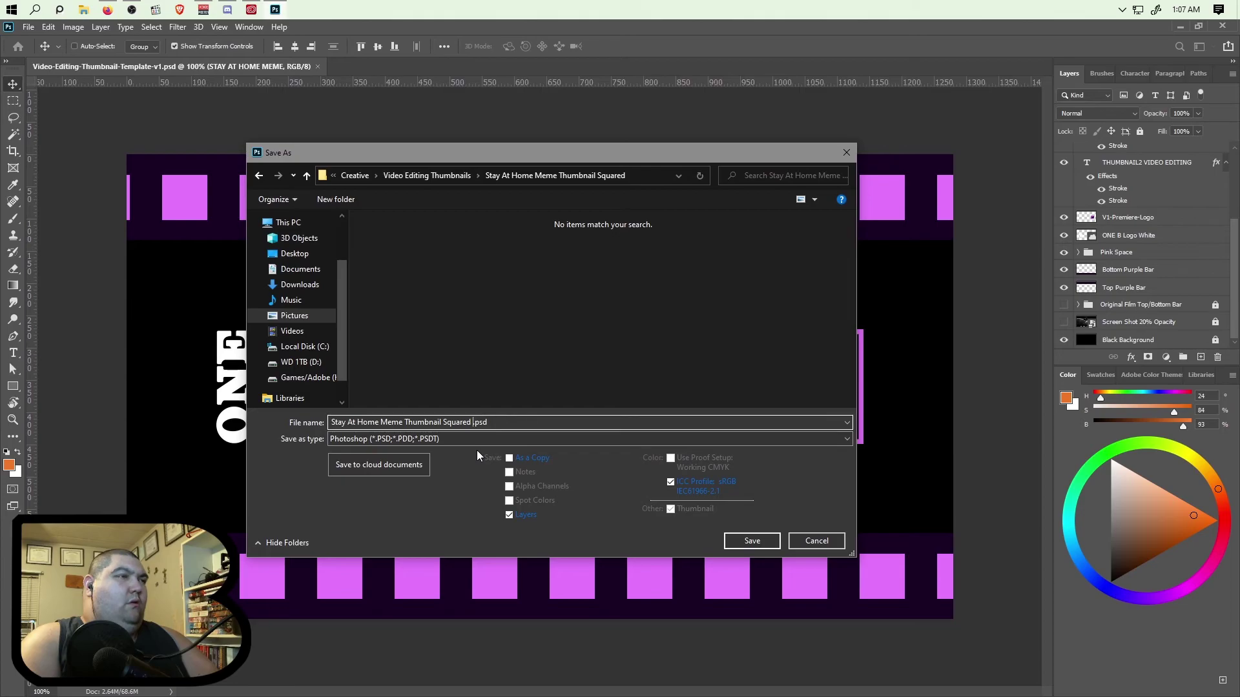
pyautogui.write('-v1')
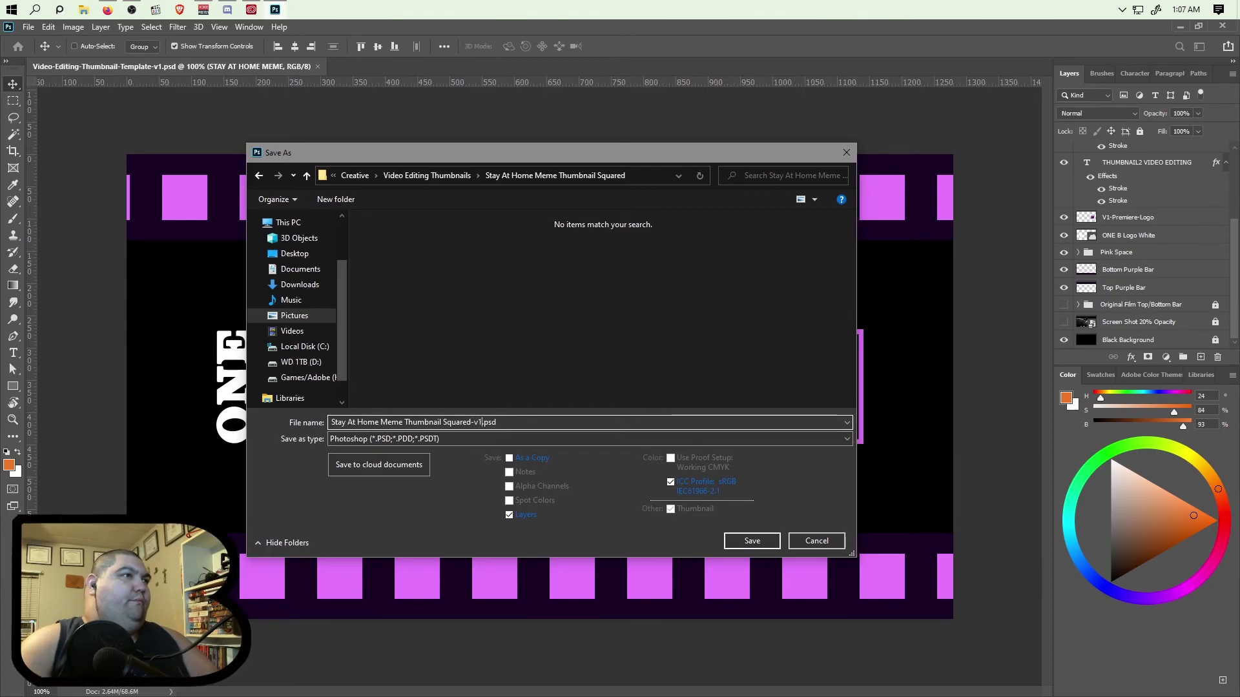
pyautogui.click(751, 541)
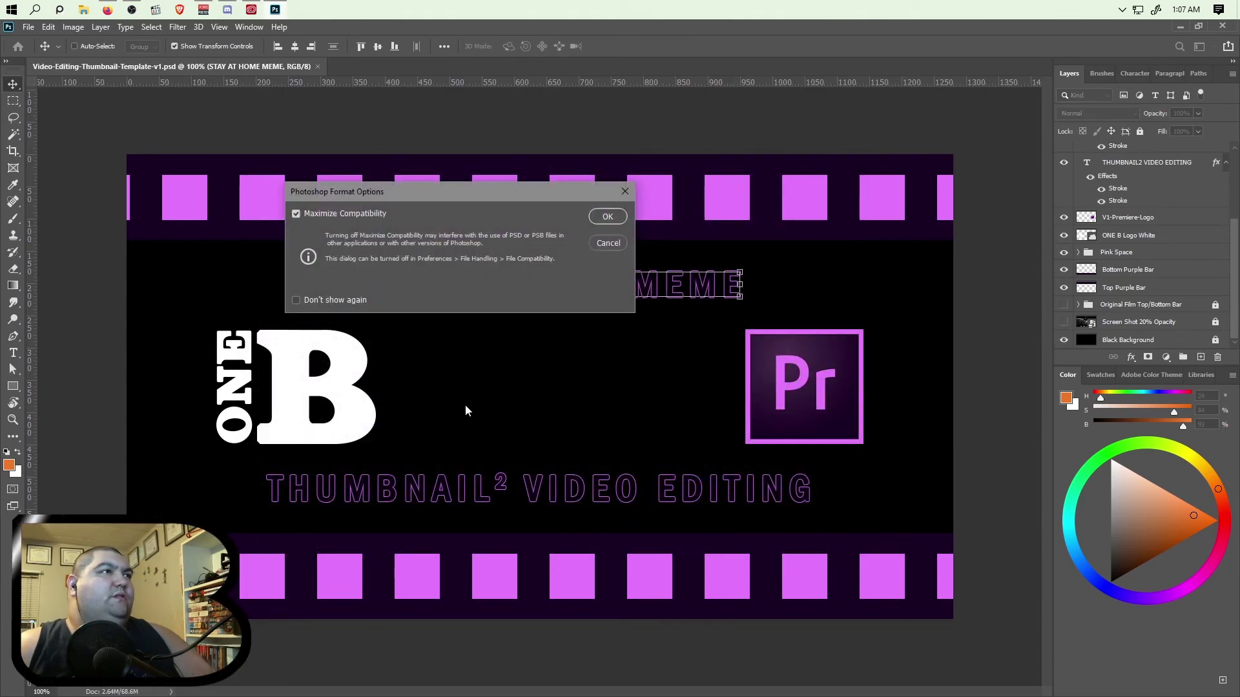
pyautogui.click(600, 215)
# Quick-export the thumbnail as Stay At Home Meme Thumbnail Squared-v1.png into the Stay At Home Meme Thumbnail Squared folder
pyautogui.click(29, 27)
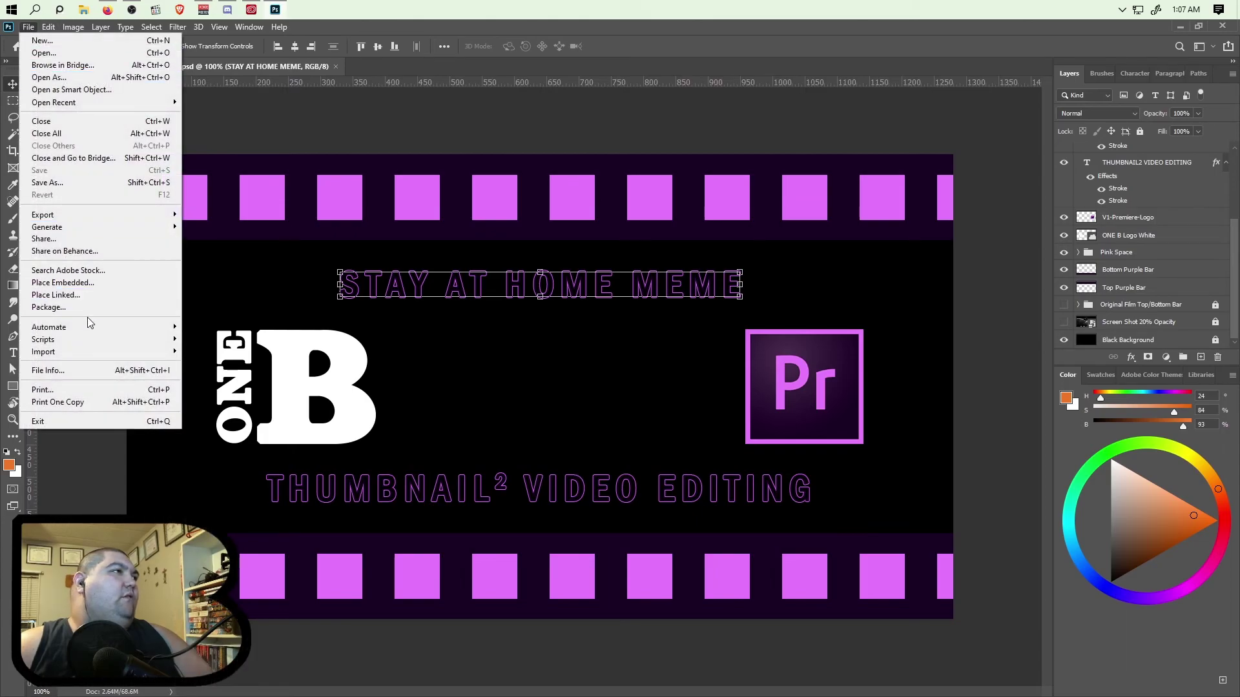
pyautogui.moveTo(102, 214)
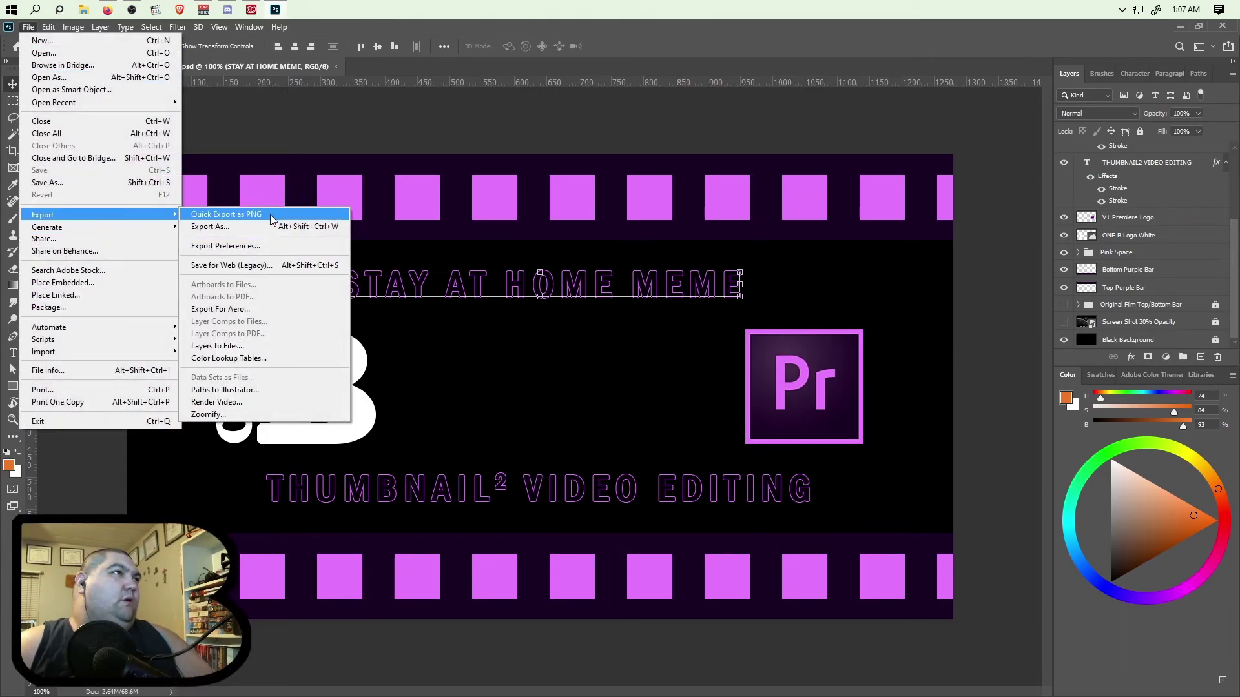
pyautogui.click(270, 215)
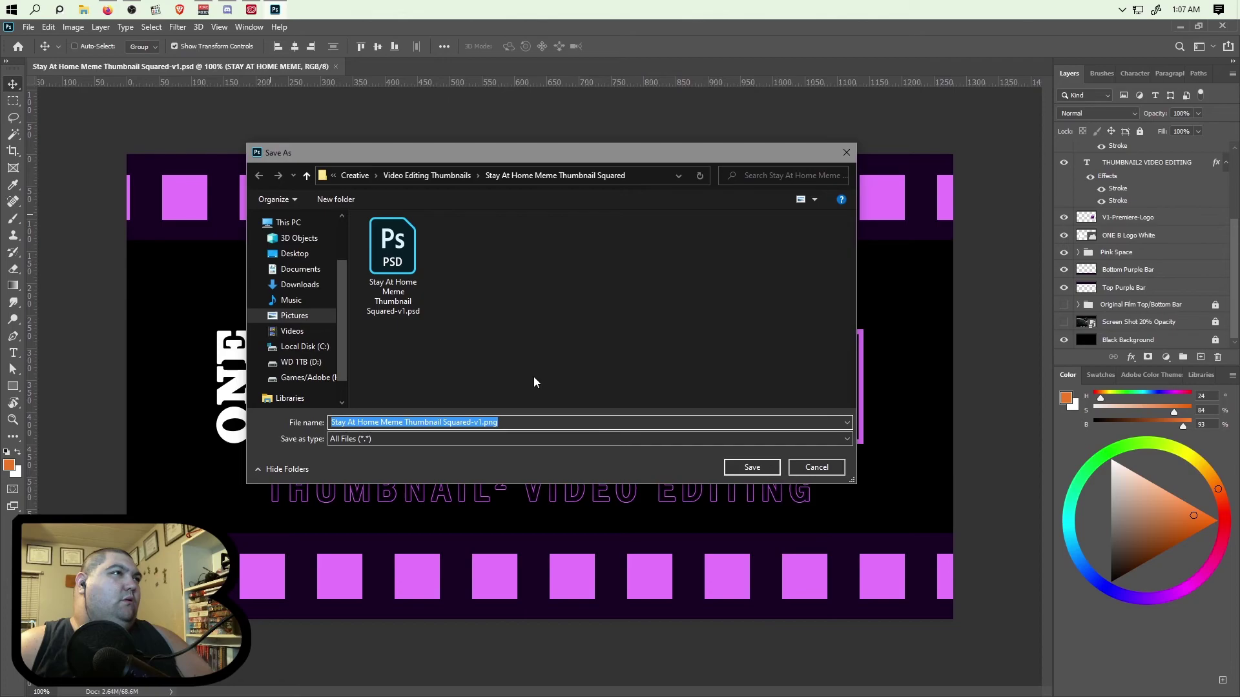
pyautogui.click(750, 469)
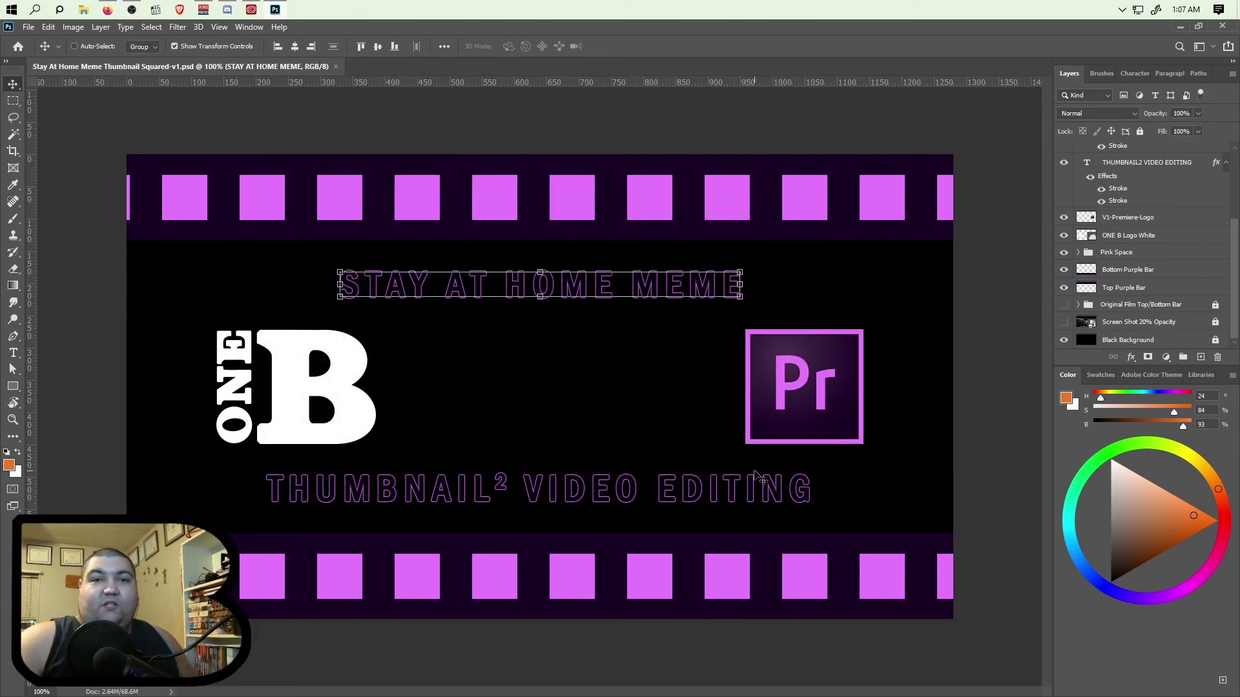